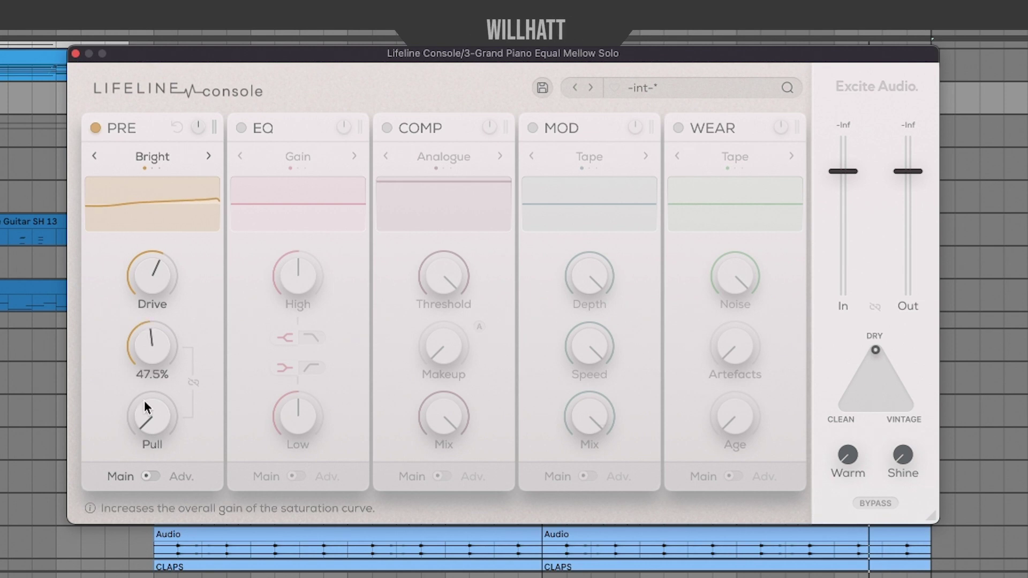
Raise Push and Drive in the PRE module's Bright mode, and switch to Dark mode while adjusting its saturation
drag(146, 408, 142, 367)
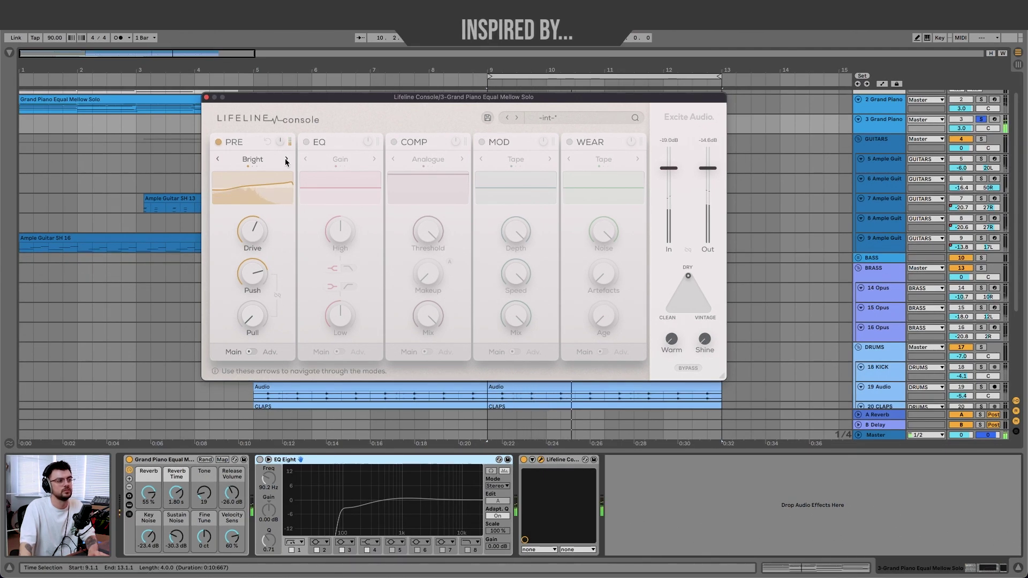
drag(247, 271, 250, 218)
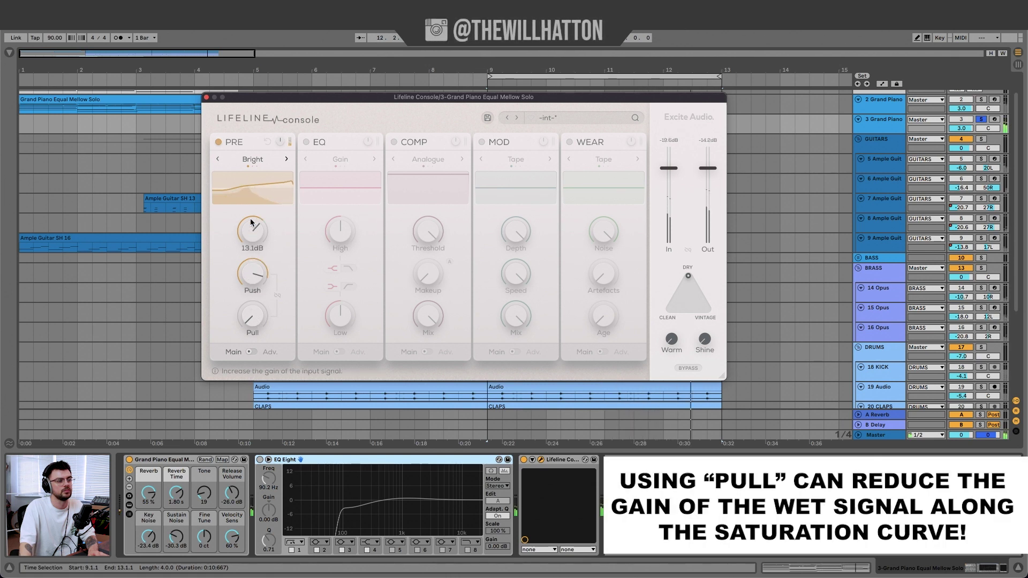
click(286, 159)
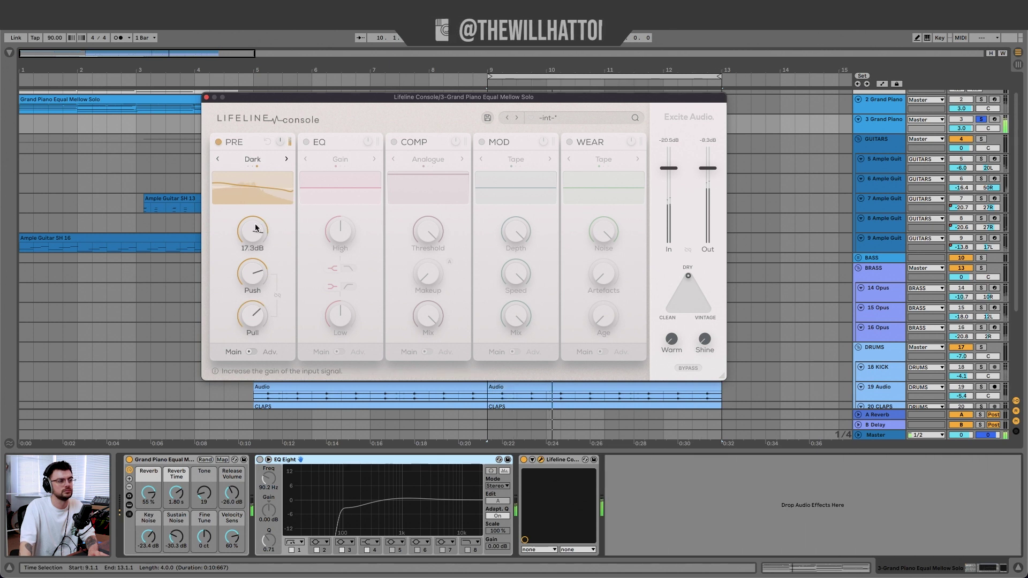
drag(257, 280, 258, 295)
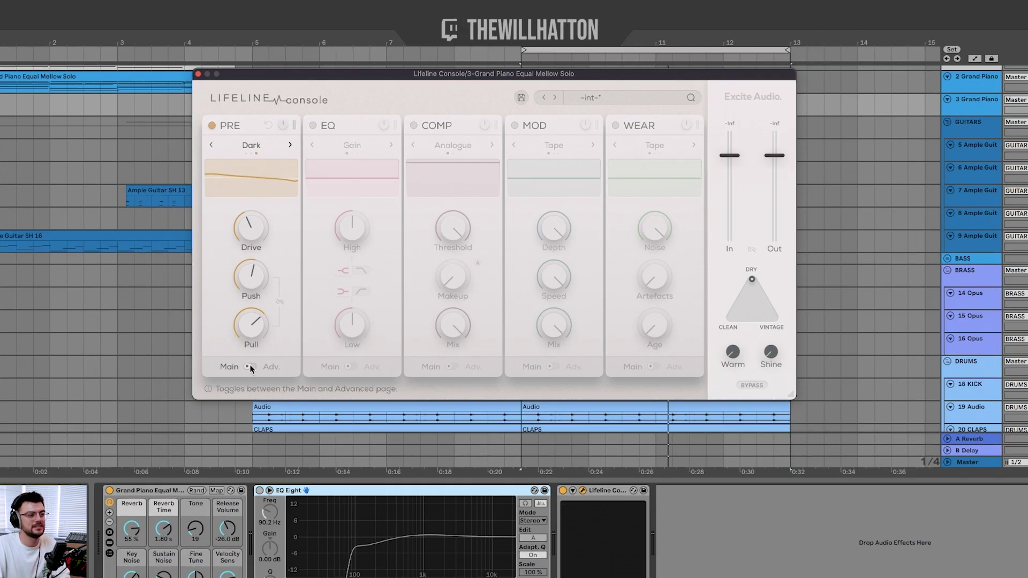
Open the PRE module's advanced page and raise its Push and Shape settings in Dark mode
click(249, 351)
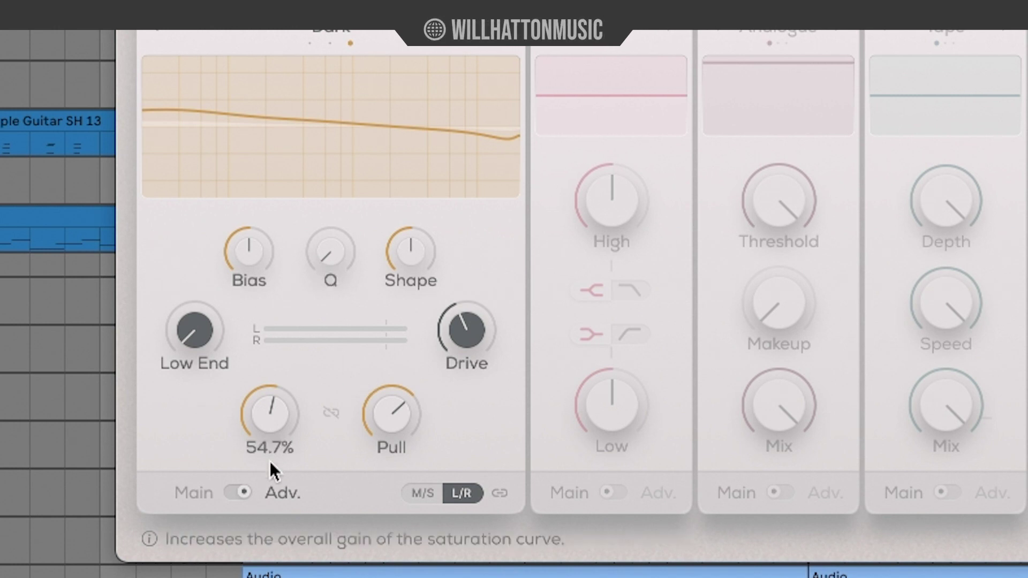
drag(269, 423, 256, 383)
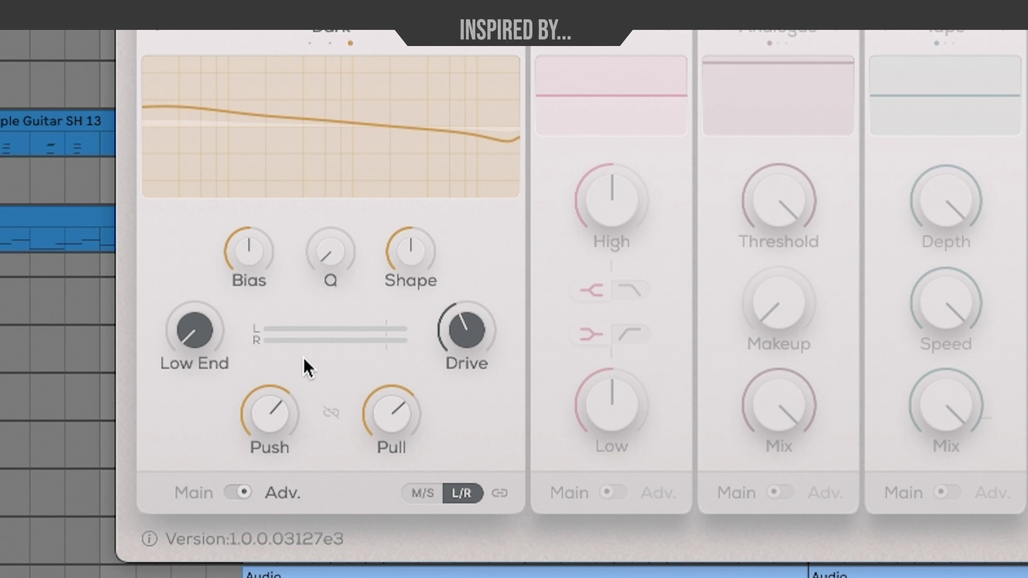
drag(416, 224, 414, 134)
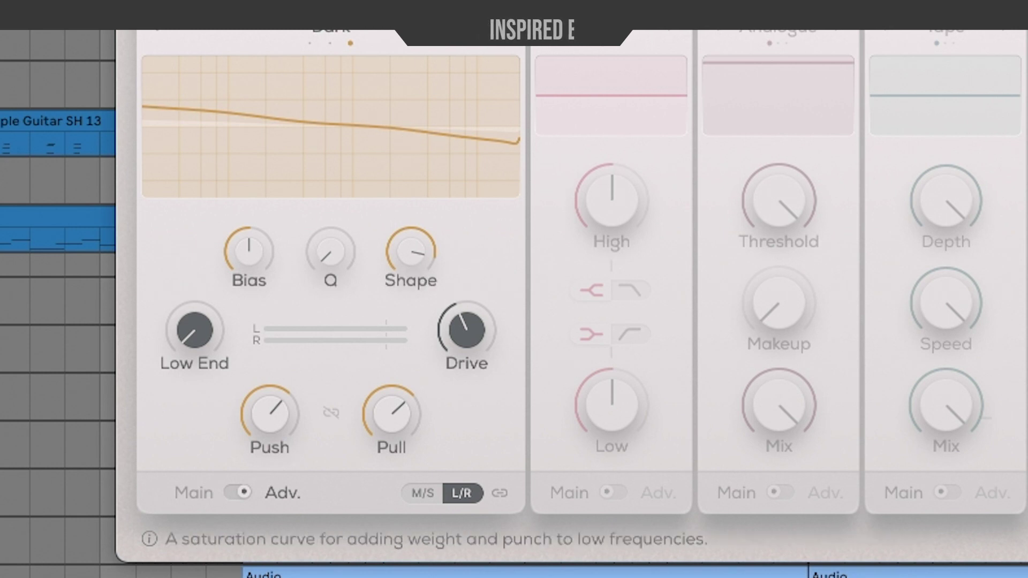
Switch the PRE module to Bright mode and reshape its saturation curve with Shape, Q and Bias
click(499, 45)
drag(445, 243, 400, 311)
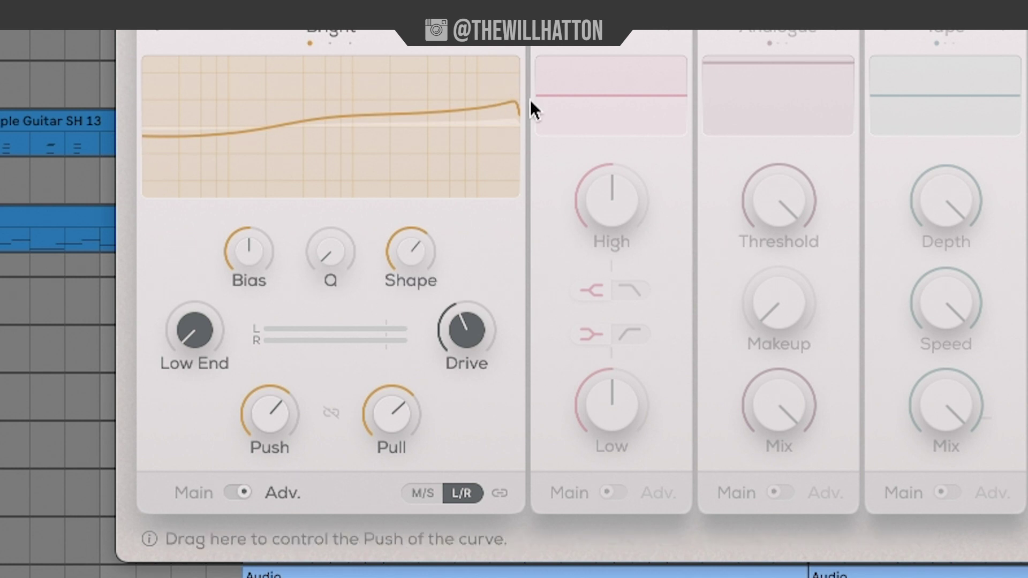
drag(331, 252, 327, 310)
drag(249, 252, 249, 43)
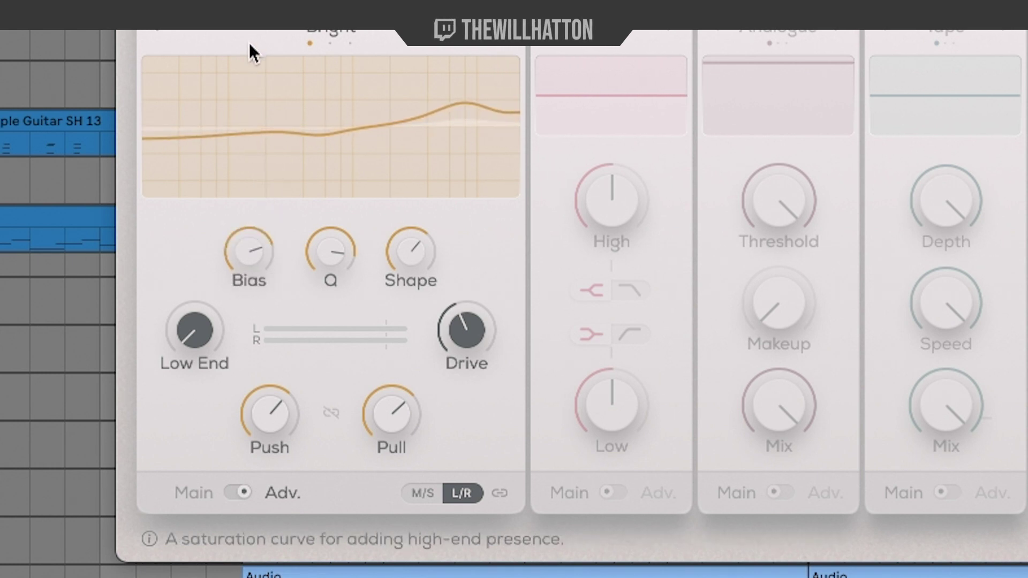
Adjust the PRE module's Low End filter frequency and its Drive amount
mouse_move(201, 336)
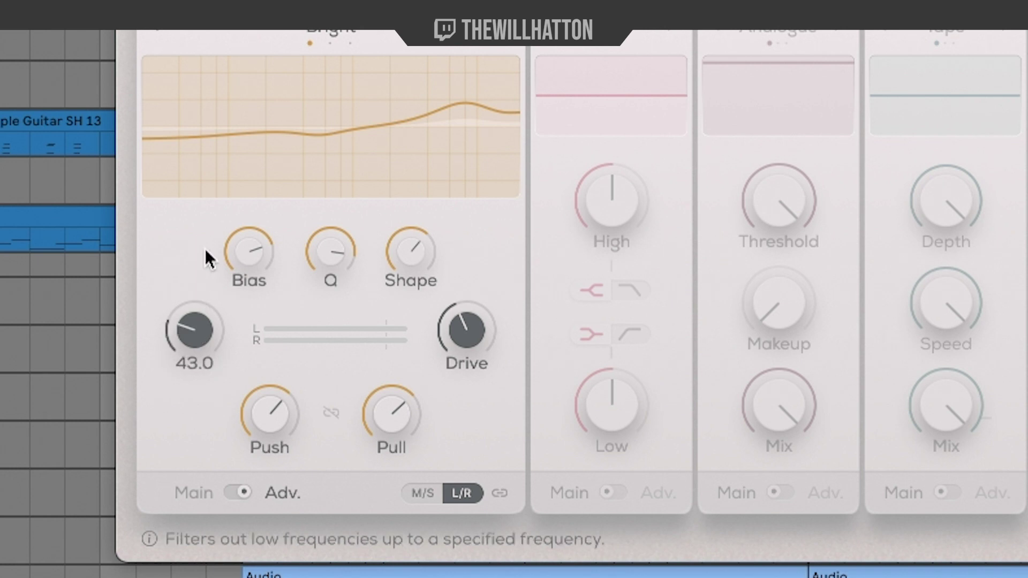
drag(214, 191, 207, 277)
mouse_move(474, 312)
mouse_down()
mouse_move(476, 356)
mouse_move(467, 310)
mouse_up()
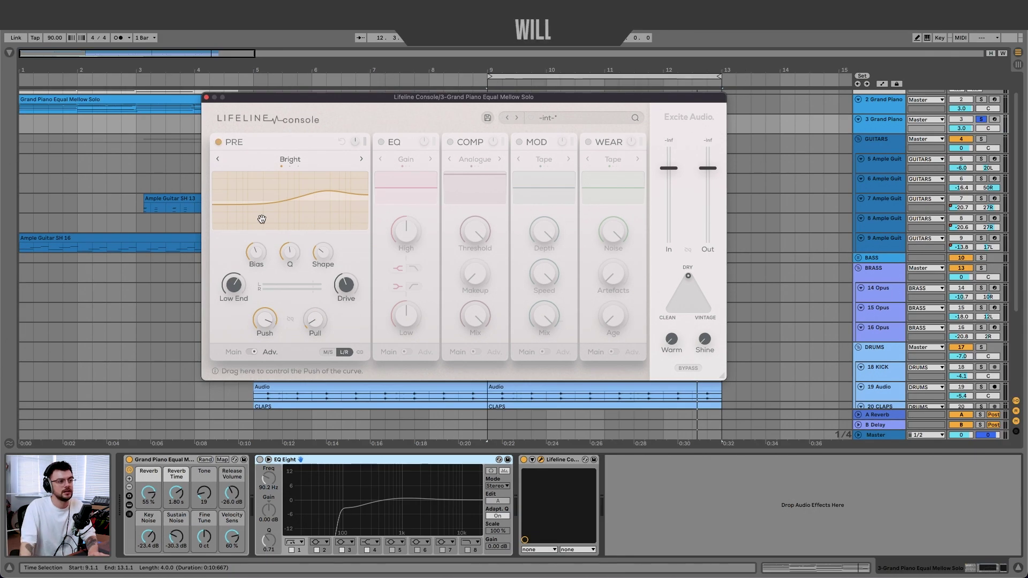
Turn off the PRE module, return it to its main page, and enable the EQ module
click(218, 142)
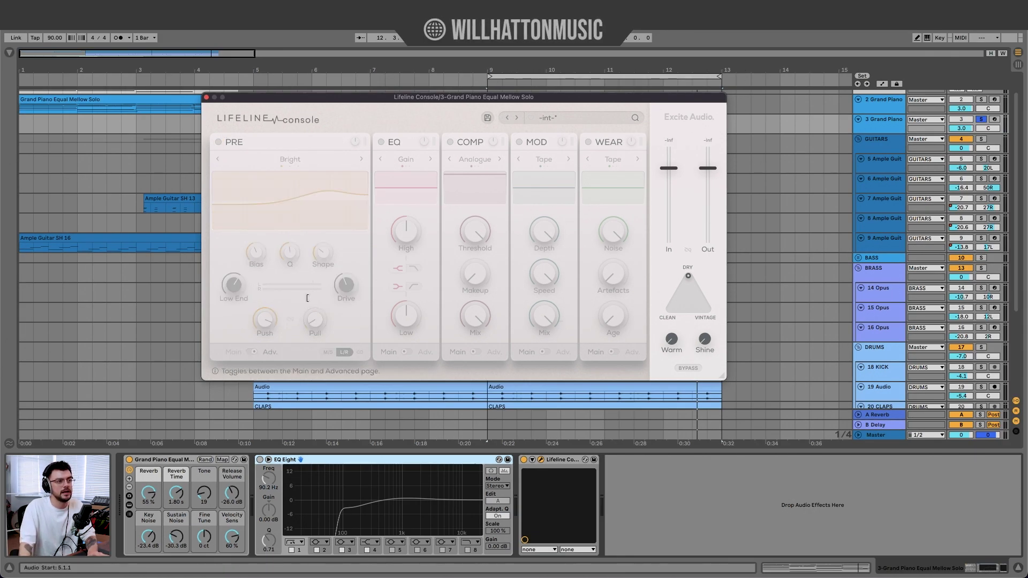
click(251, 351)
click(305, 142)
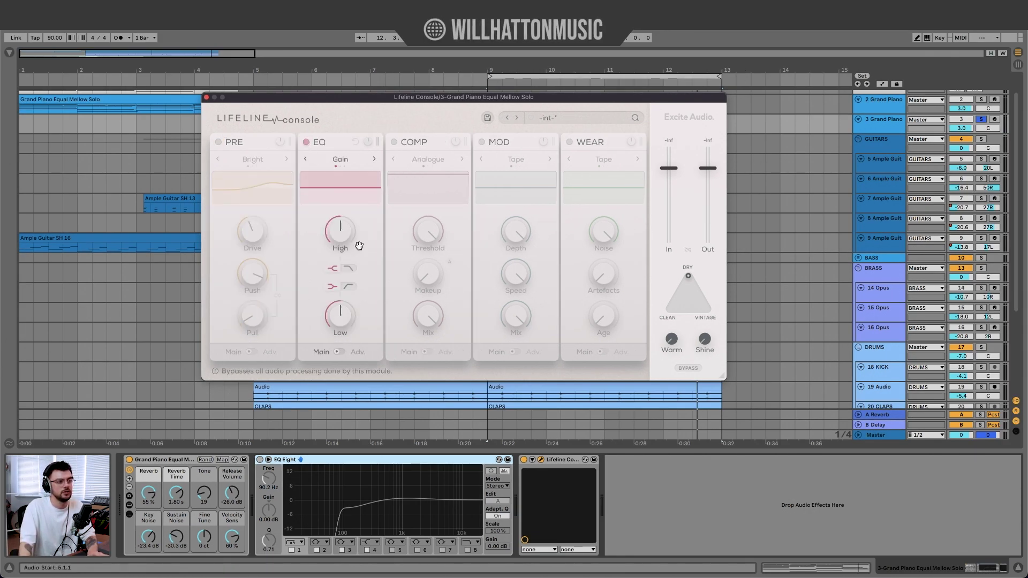
Open the EQ module's advanced page in Gain mode and switch the High band from a shelf to a cut-off filter
click(375, 159)
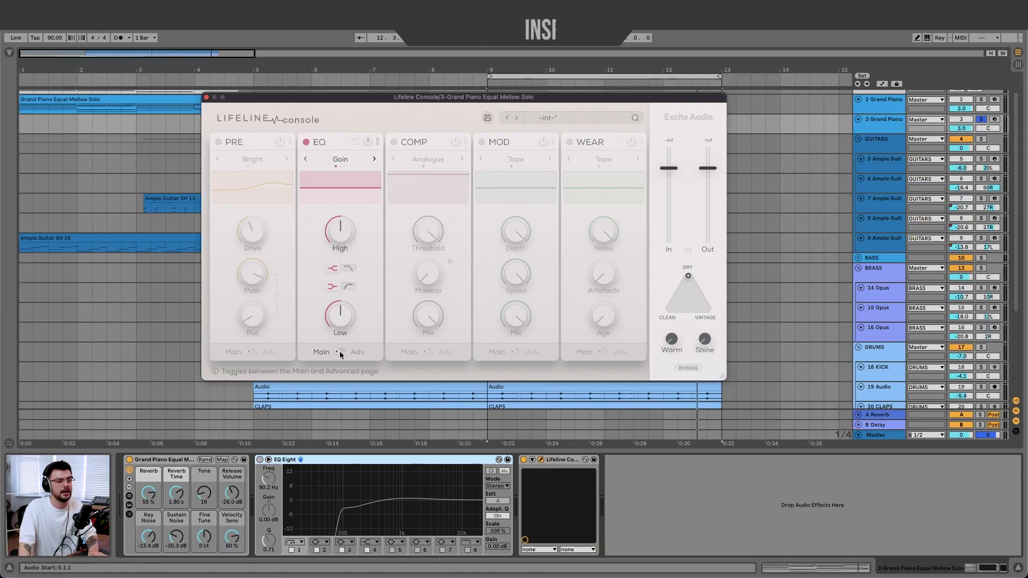
click(340, 352)
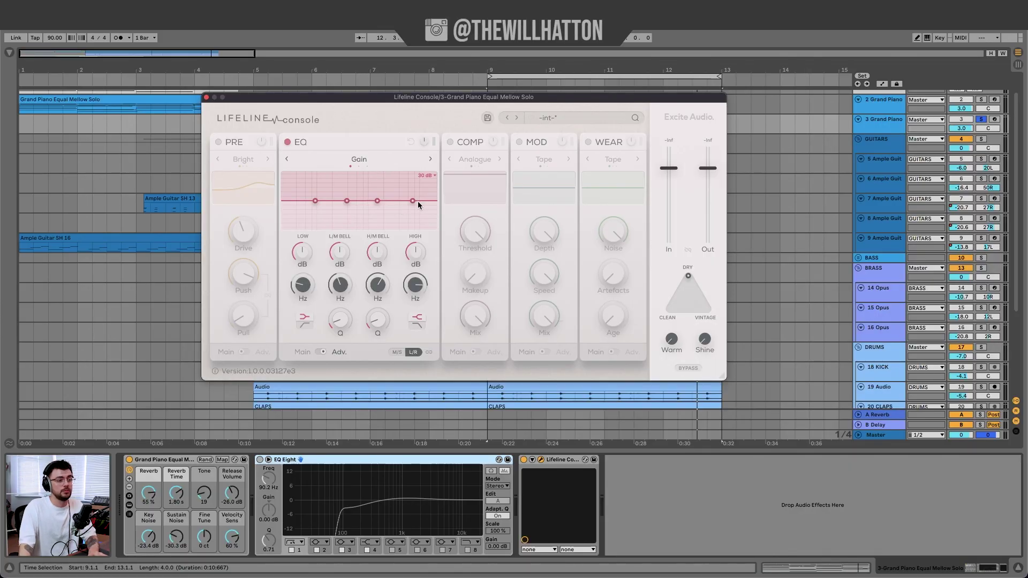
click(419, 326)
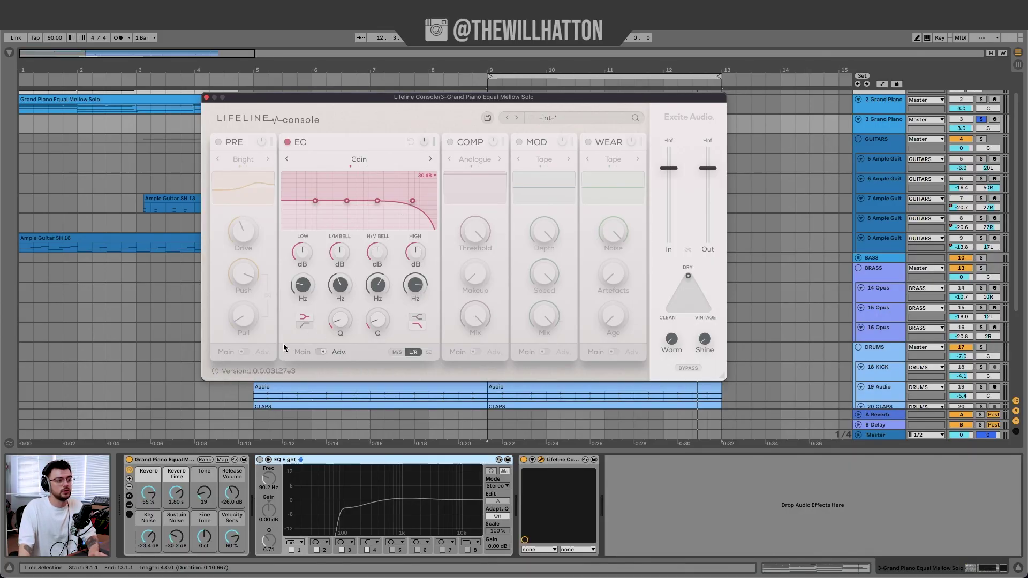
click(308, 326)
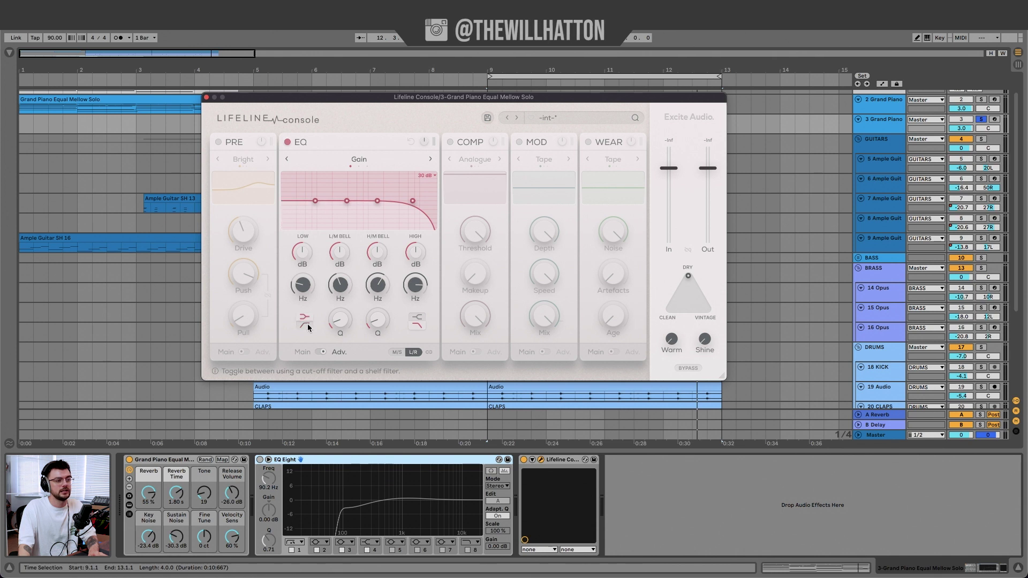
Set the EQ graph's gain range to 3 dB and return it to 30 dB
click(424, 177)
click(415, 187)
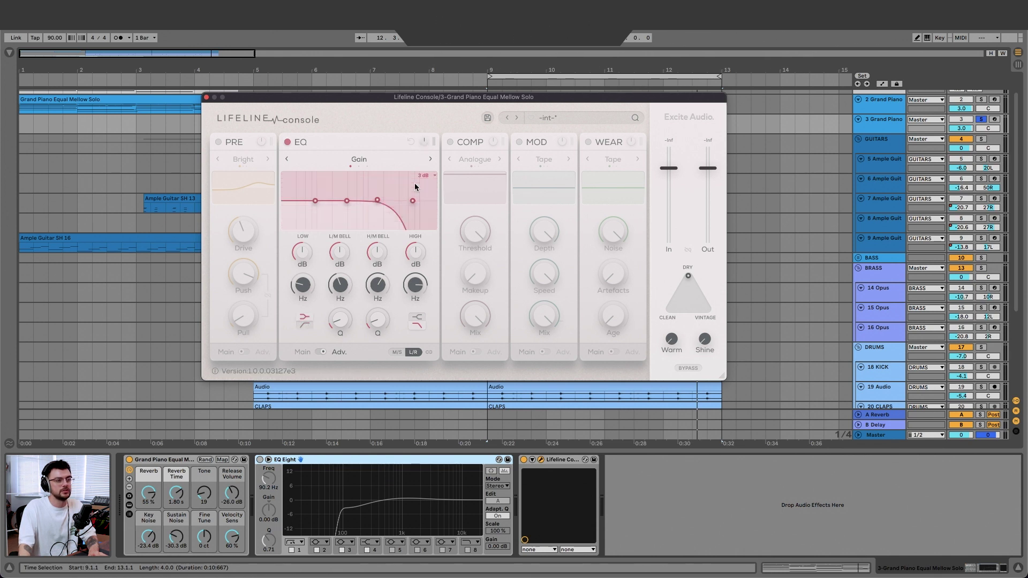
click(423, 176)
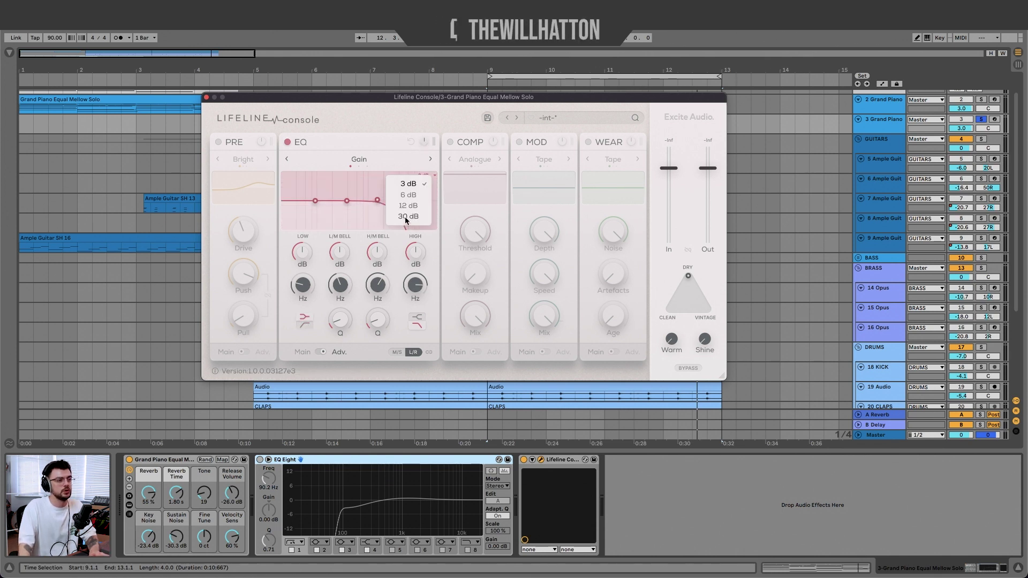
click(404, 216)
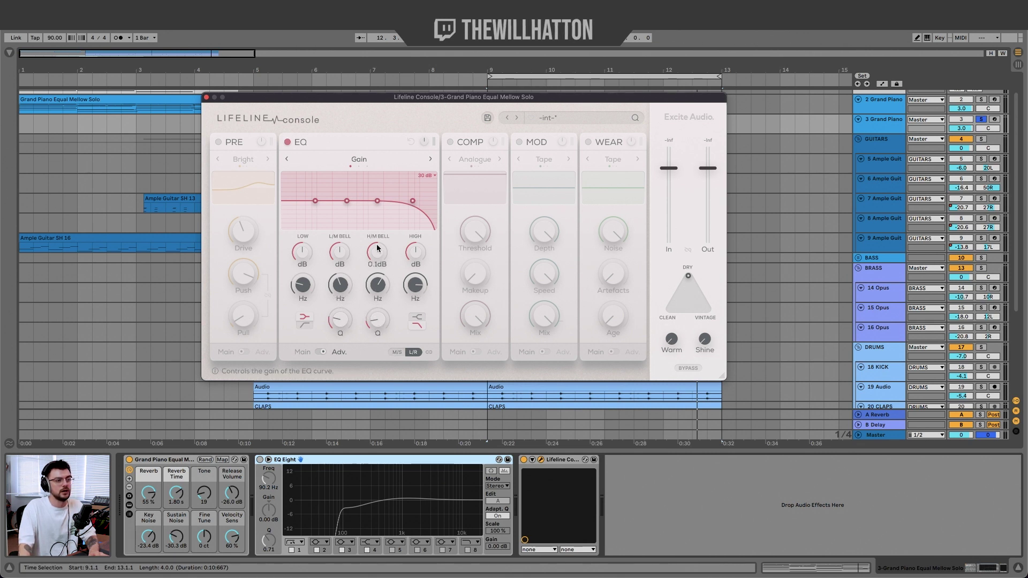
Unlink the EQ channels to try separate left and right control, and set the EQ processing to M/S
mouse_move(375, 255)
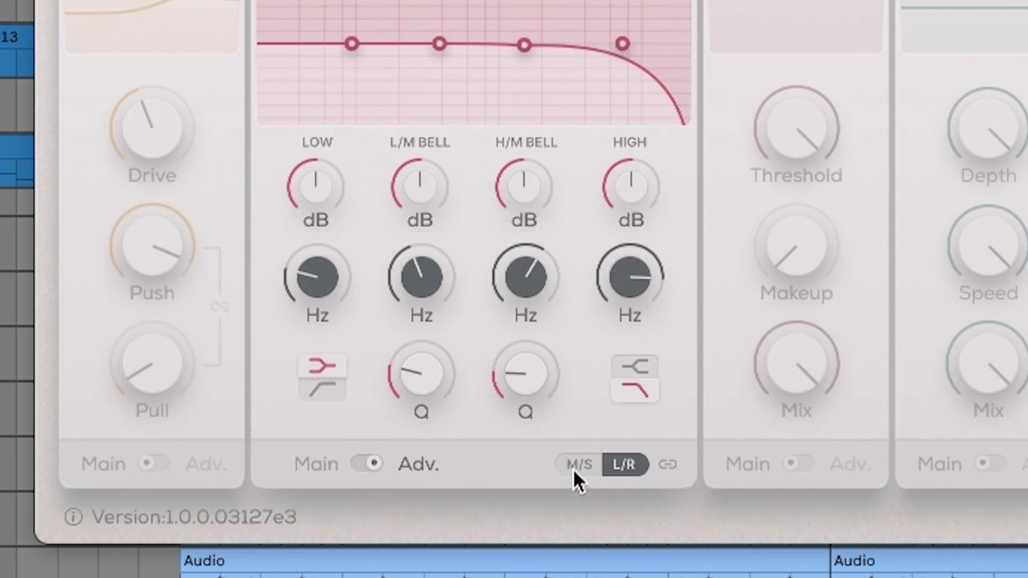
click(573, 465)
click(620, 465)
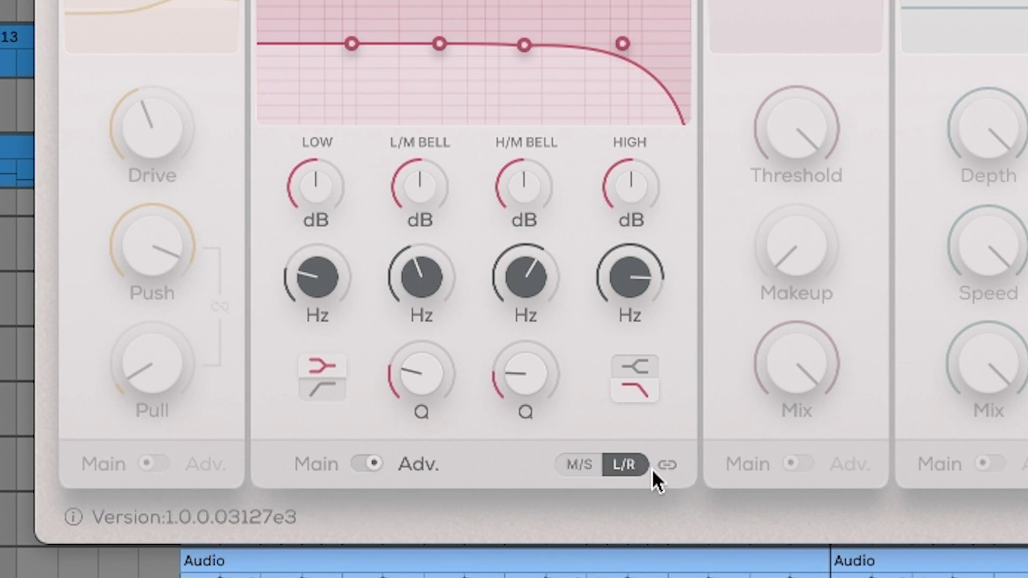
click(667, 467)
click(610, 466)
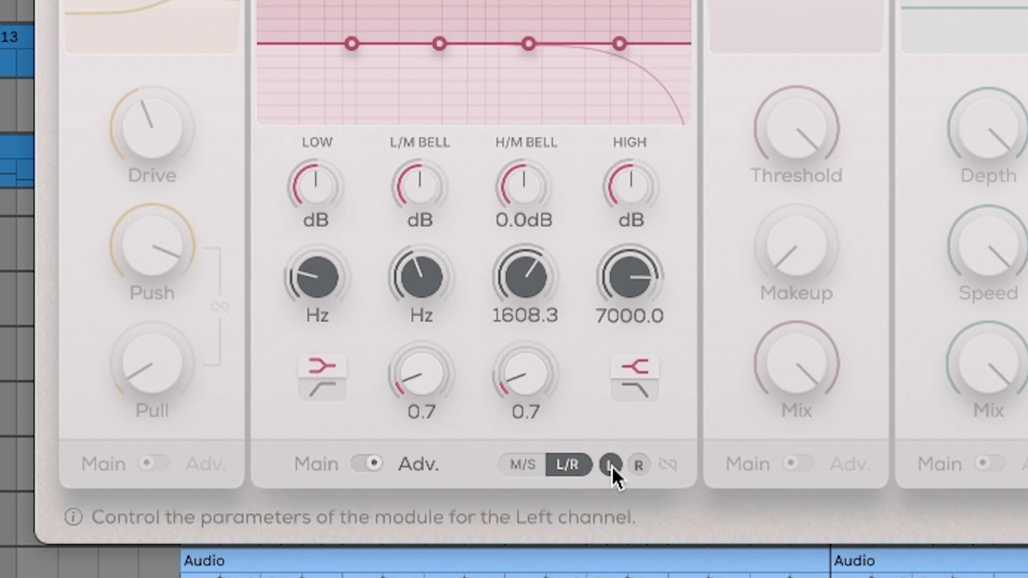
click(639, 465)
click(530, 465)
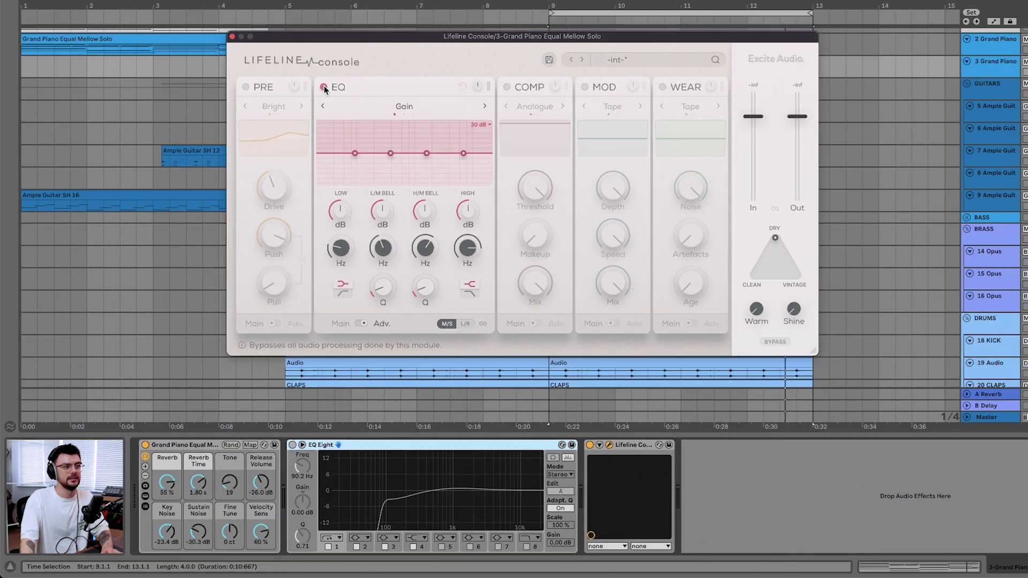
Turn off the EQ module and return it to its main page
click(324, 87)
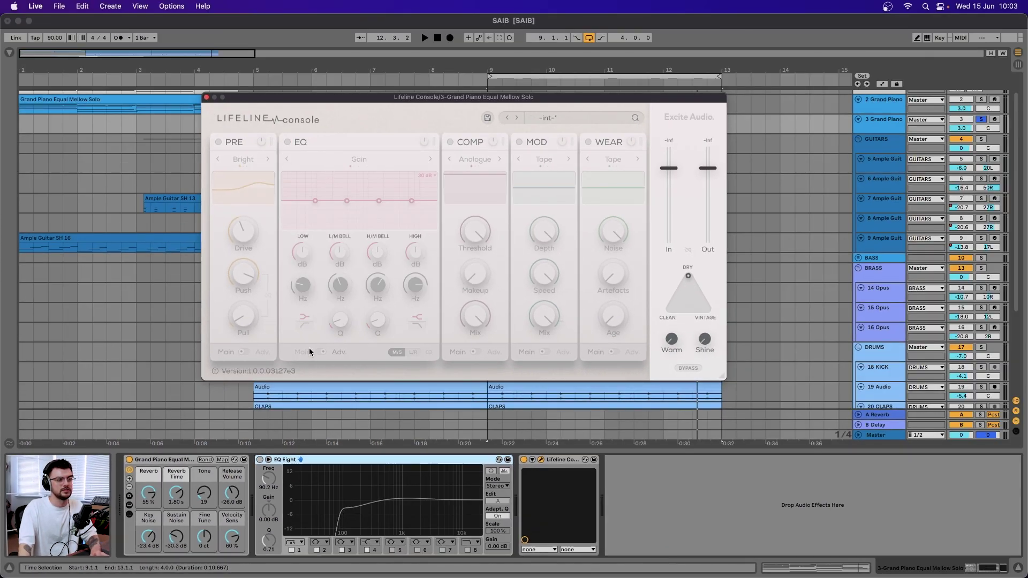
click(322, 352)
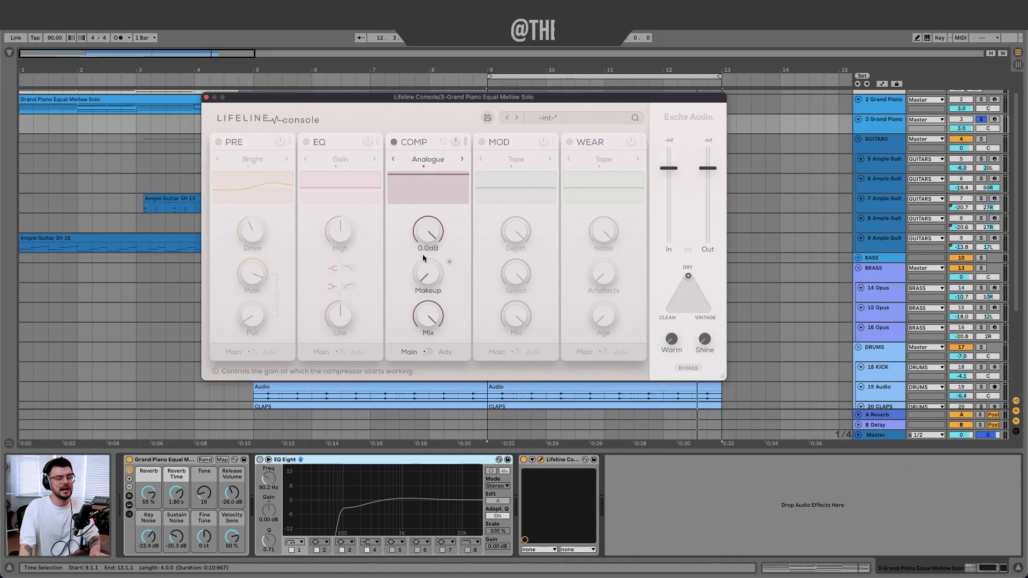
Play the loop while adjusting COMP's Threshold and Makeup through Analogue, Transparent and Variable modes, leaving Variable with a -38.5 dB Threshold
key(space)
drag(429, 265, 434, 316)
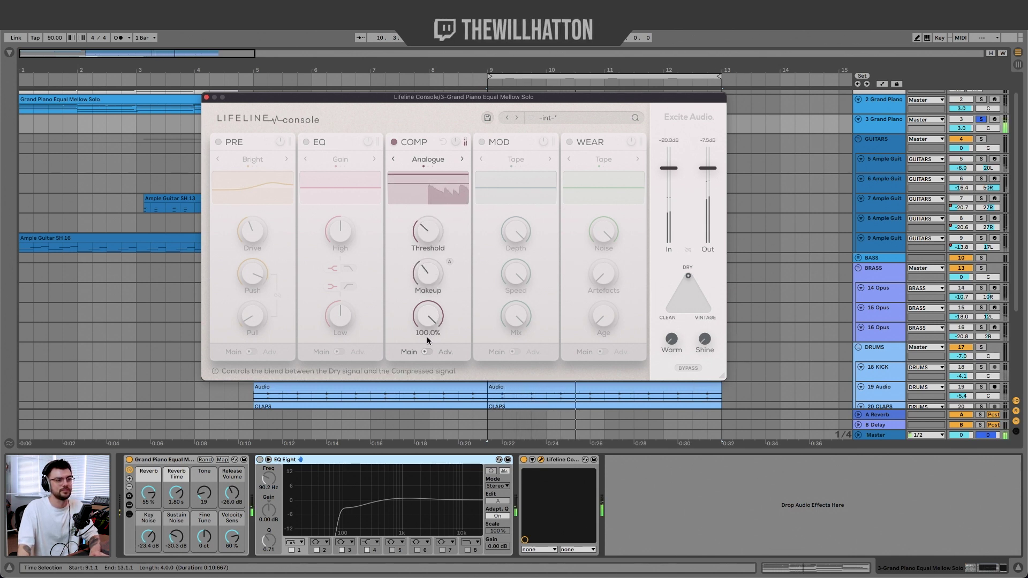
click(462, 159)
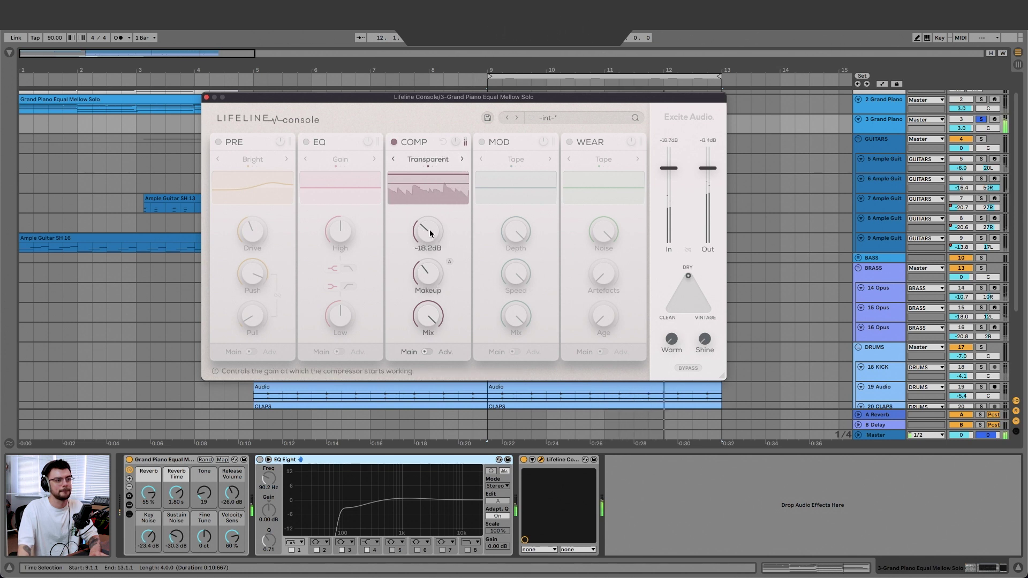
drag(430, 229, 417, 270)
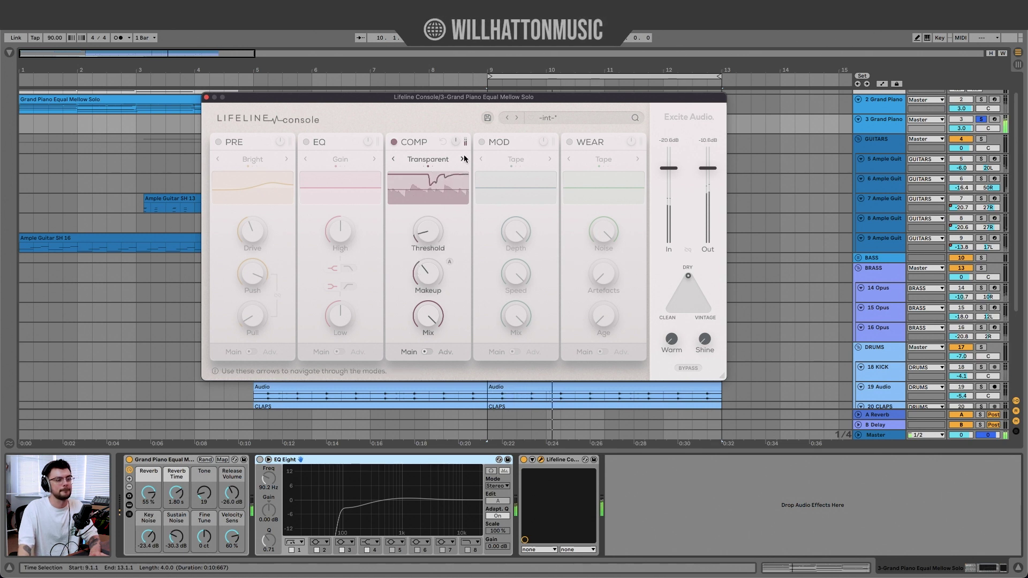
mouse_move(424, 240)
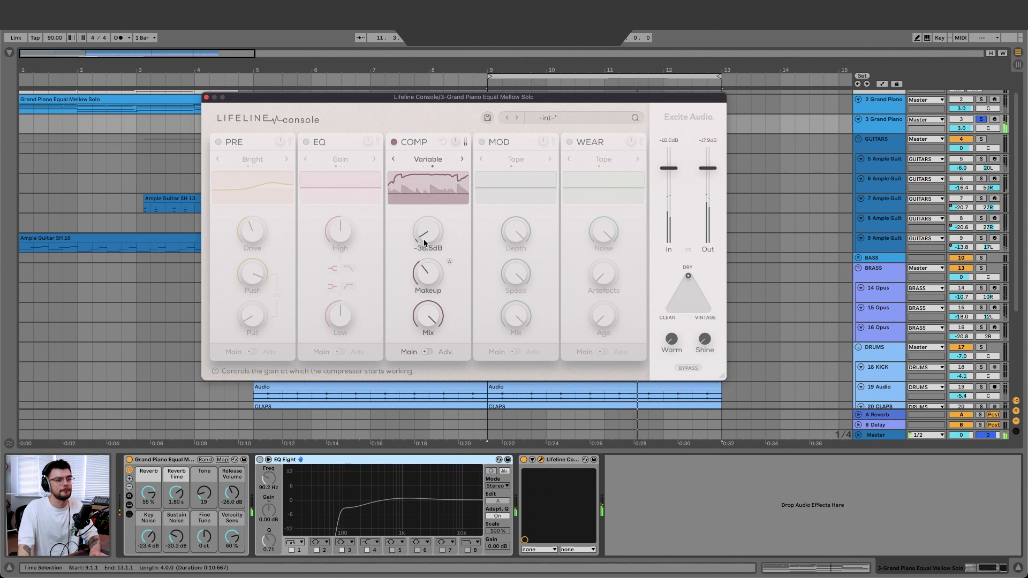
mouse_move(426, 277)
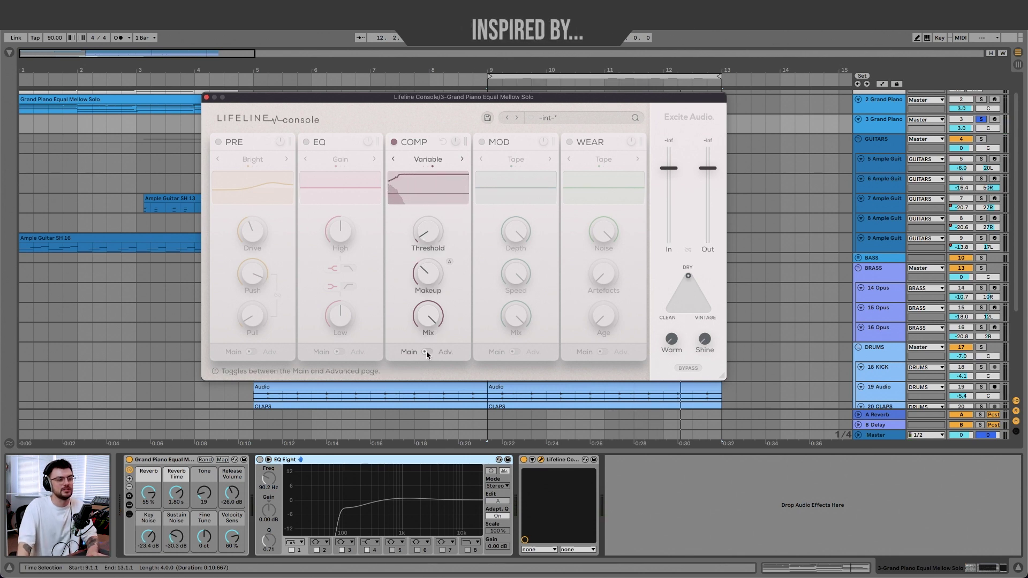
Open the COMP module's advanced page, narrow its Lo–Hi frequency range, and toggle automatic makeup gain
click(426, 351)
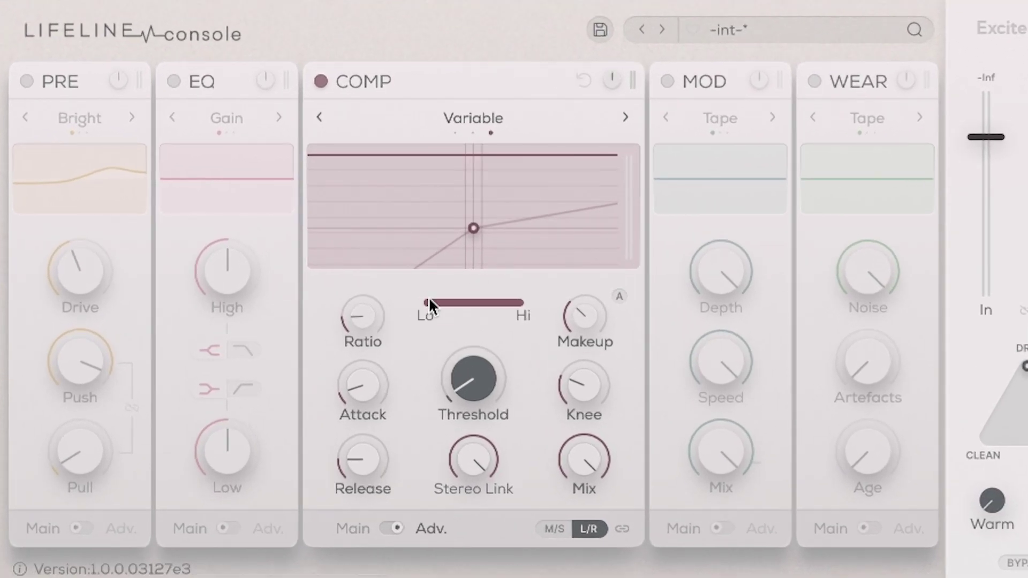
mouse_move(412, 265)
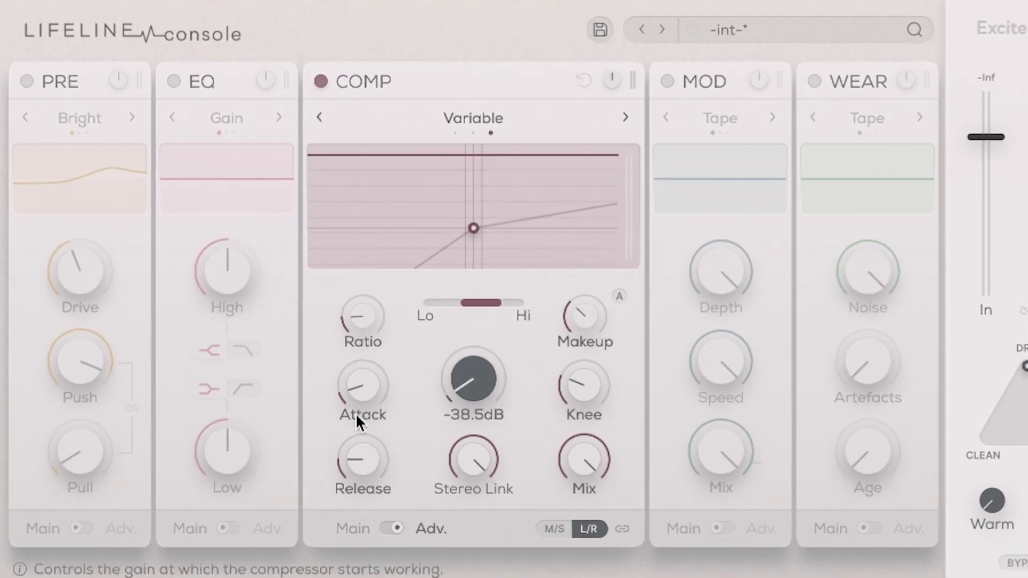
mouse_move(582, 461)
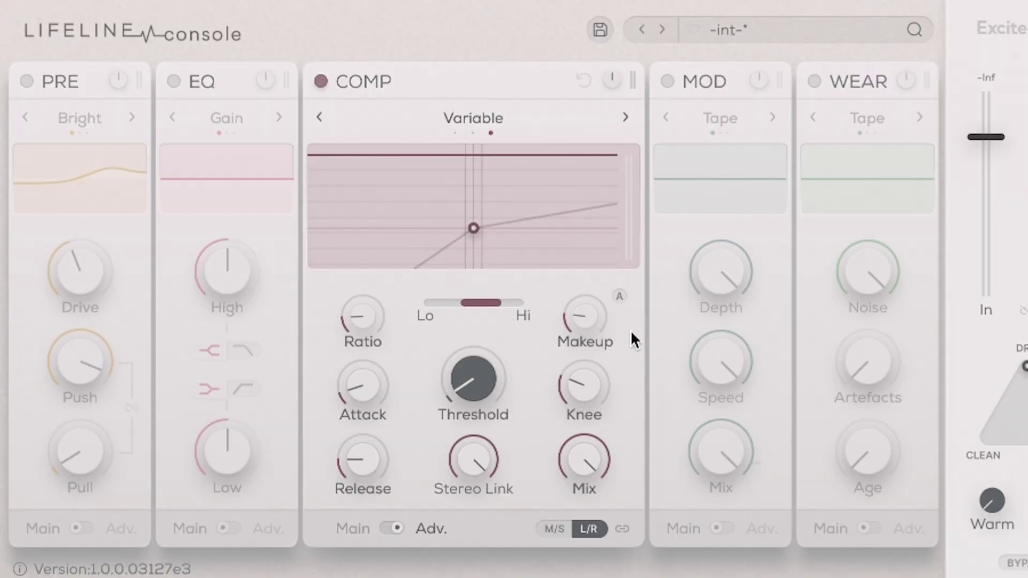
click(619, 296)
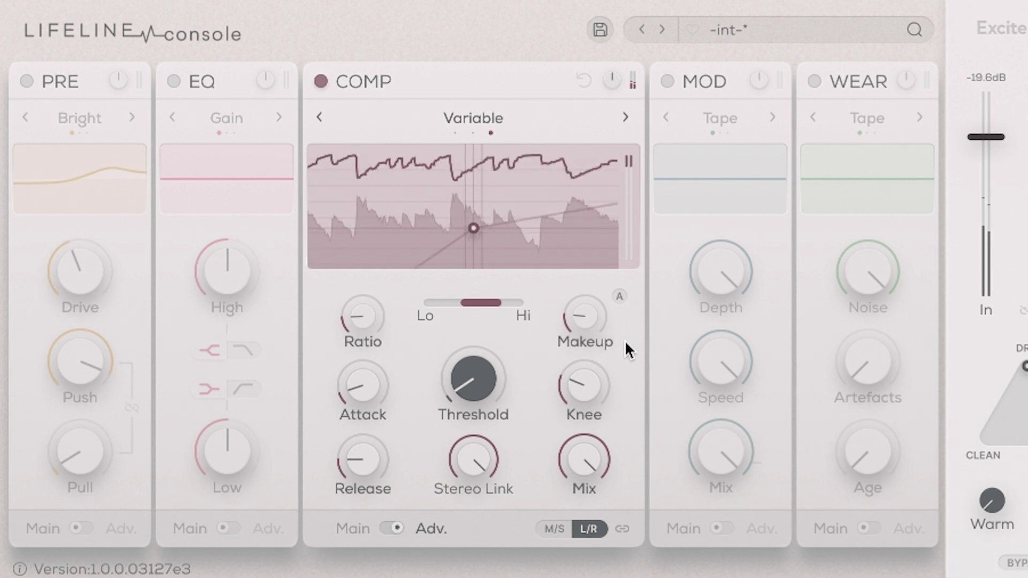
Toggle COMP's automatic makeup gain, turn off COMP on its main page, and enable MOD on its advanced page
click(618, 295)
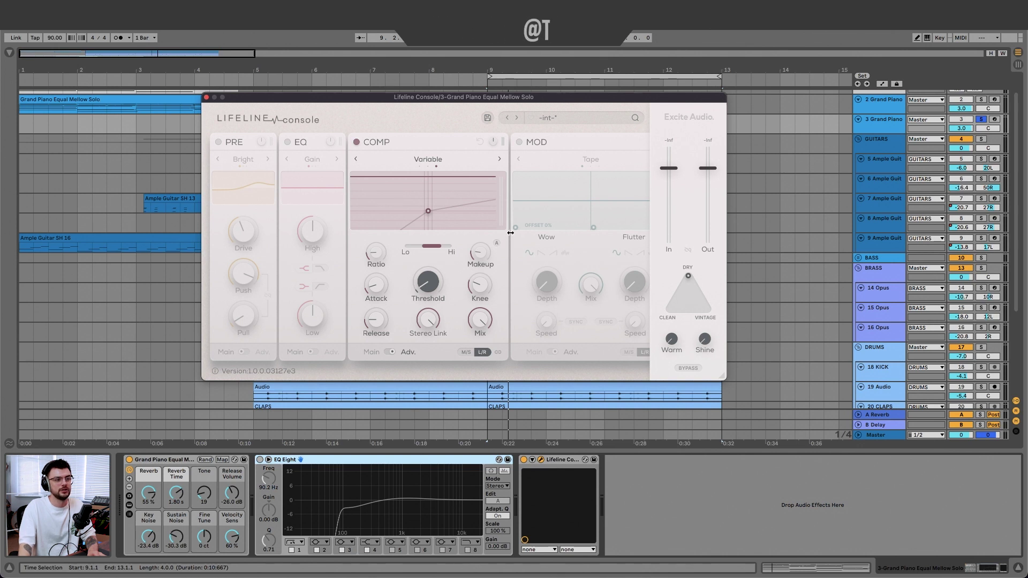
scroll(510, 233, right, 5)
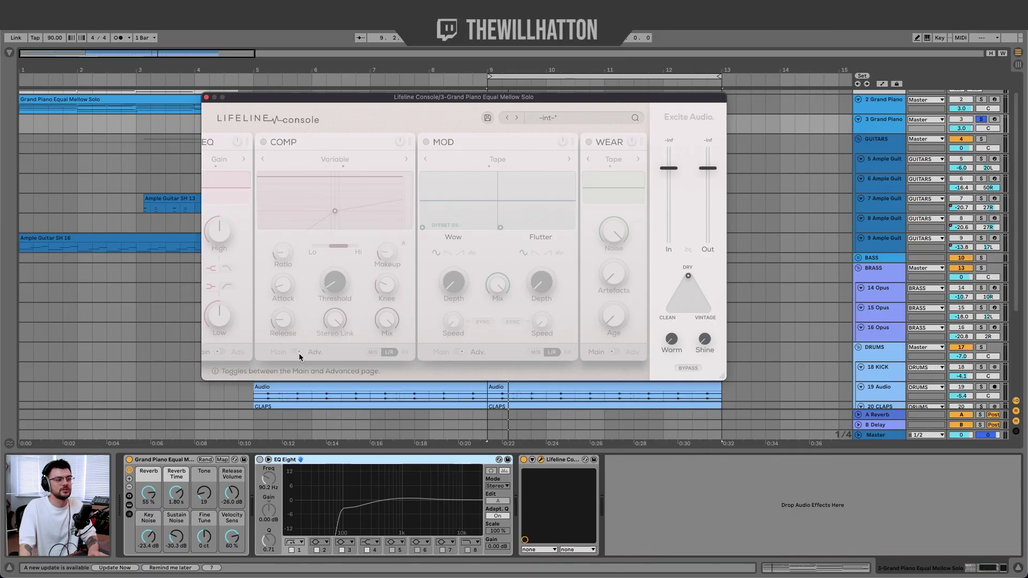
click(426, 142)
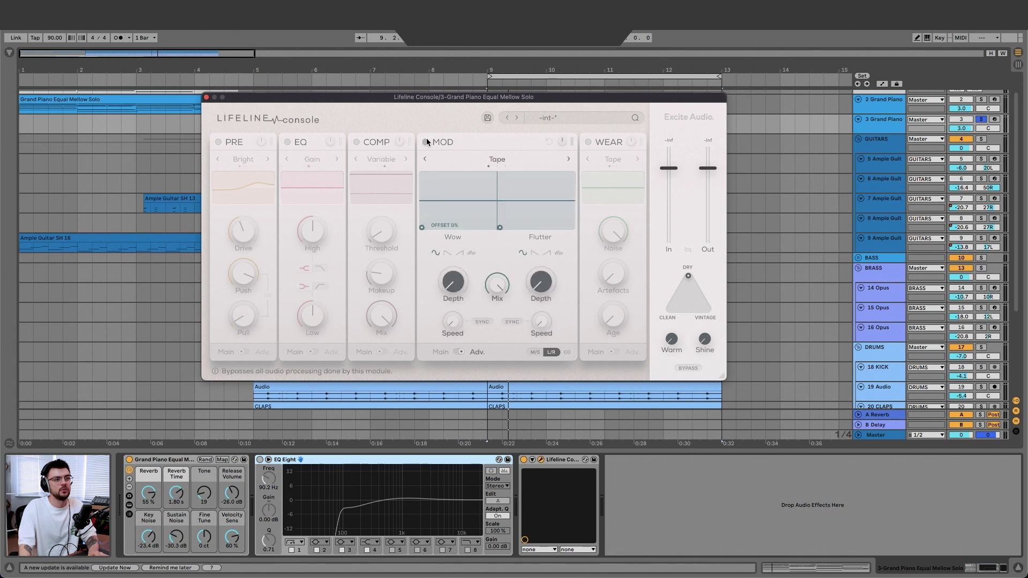
Cycle through MOD's modes and return it to Tape
click(568, 159)
double_click(568, 159)
click(568, 158)
click(568, 159)
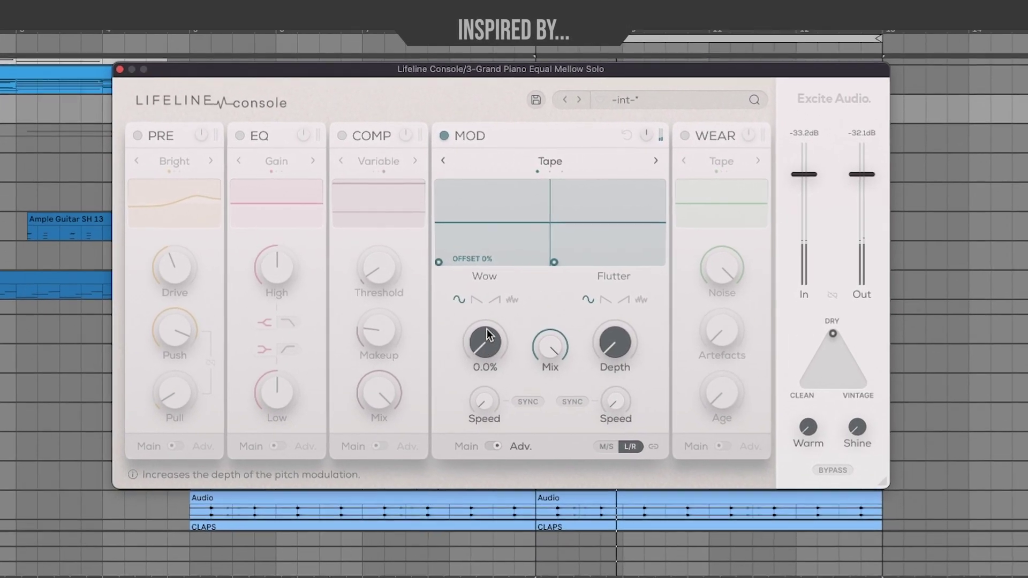
Raise MOD's Wow depth to 100%, sync the Wow speed to the tempo, and increase that speed
drag(487, 335, 524, 265)
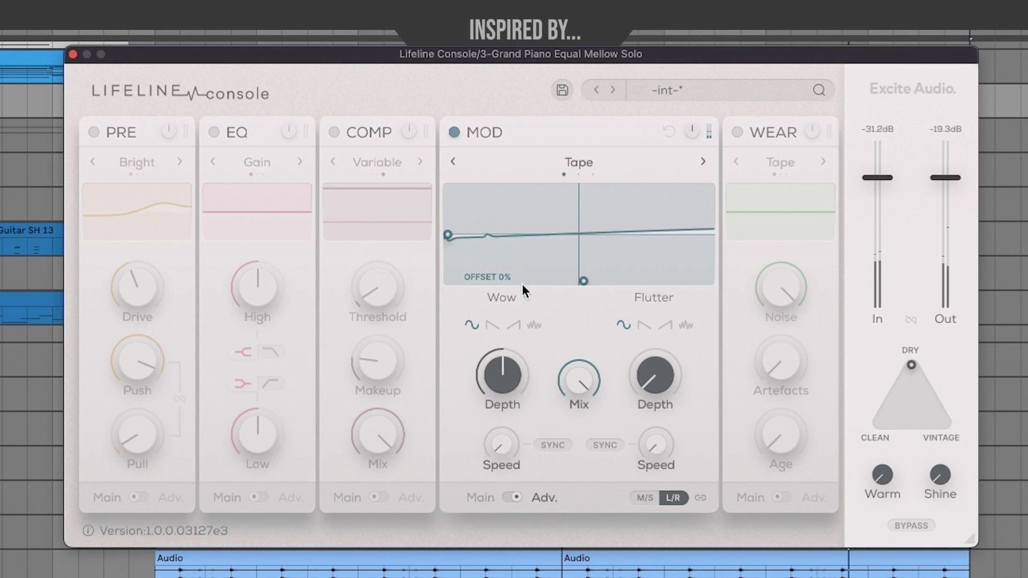
click(551, 445)
drag(507, 448, 521, 347)
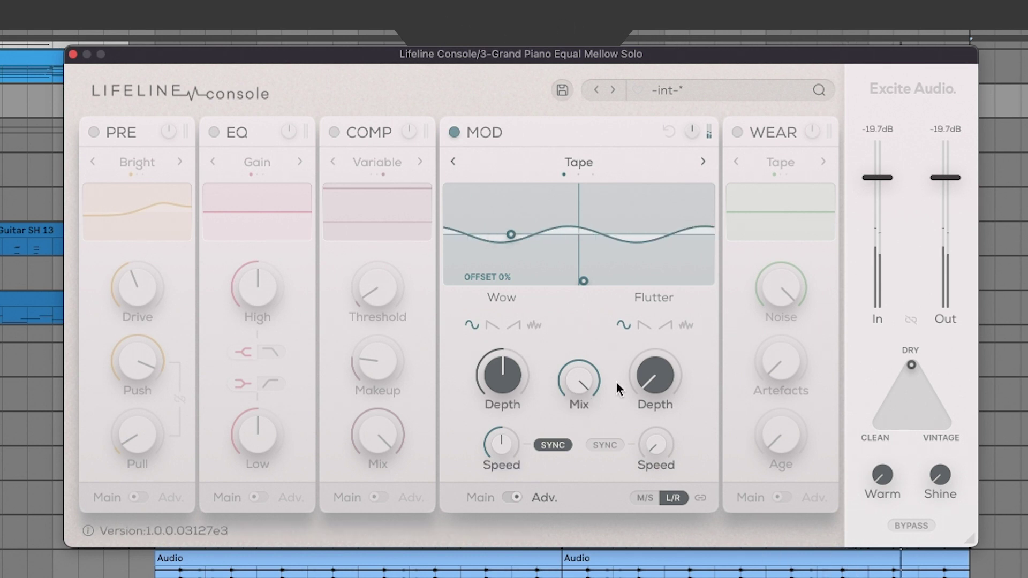
drag(560, 270, 562, 227)
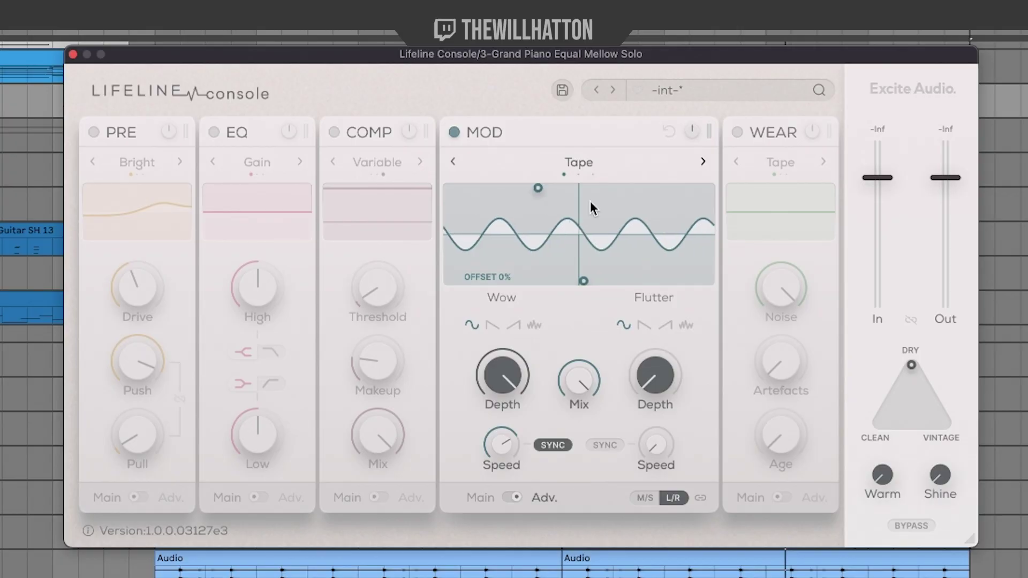
Play the loop while switching MOD from Tape to Vinyl and Cassette, and reduce the Wow depth with slight Flutter depth added
mouse_move(493, 365)
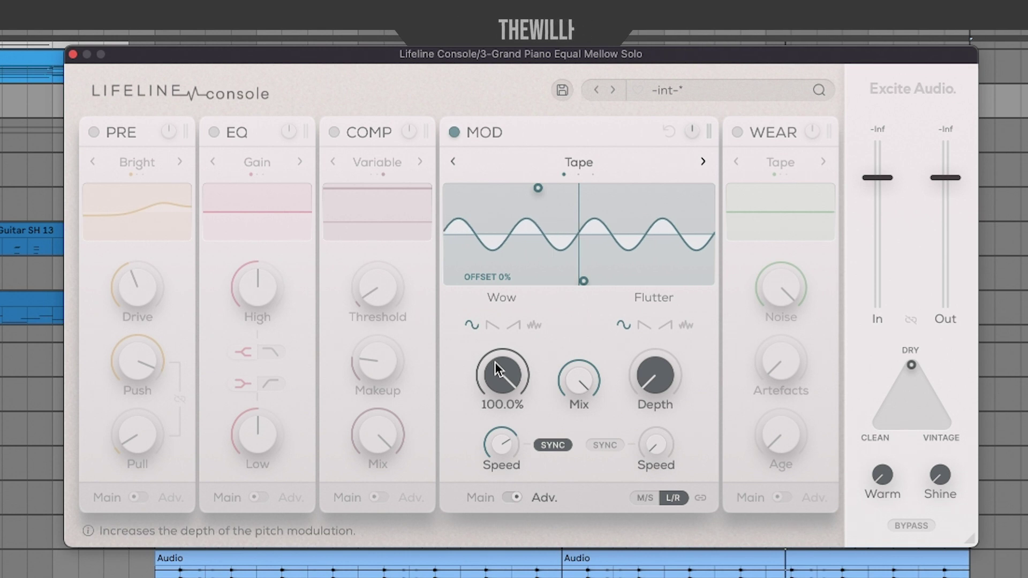
key(space)
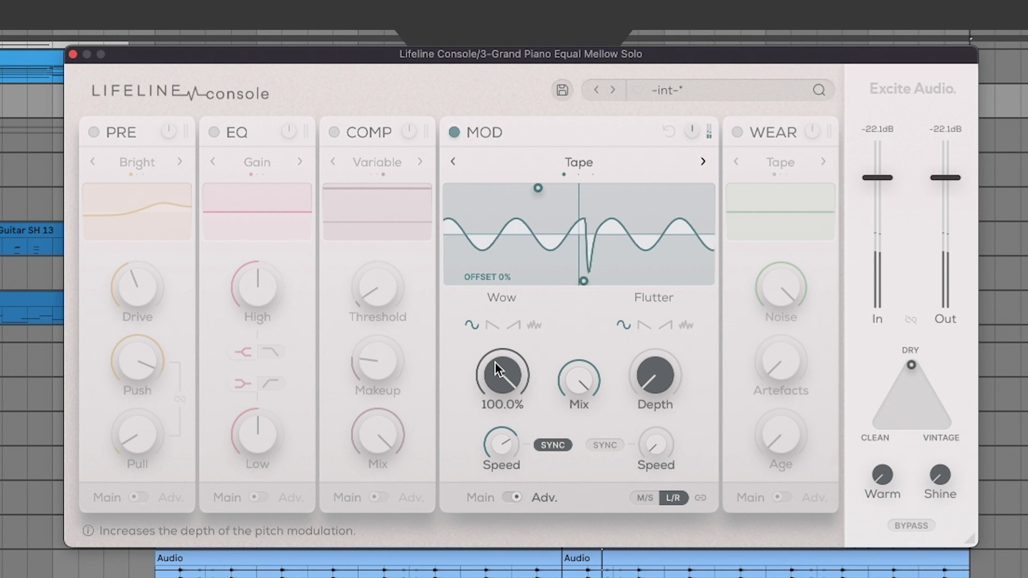
click(703, 162)
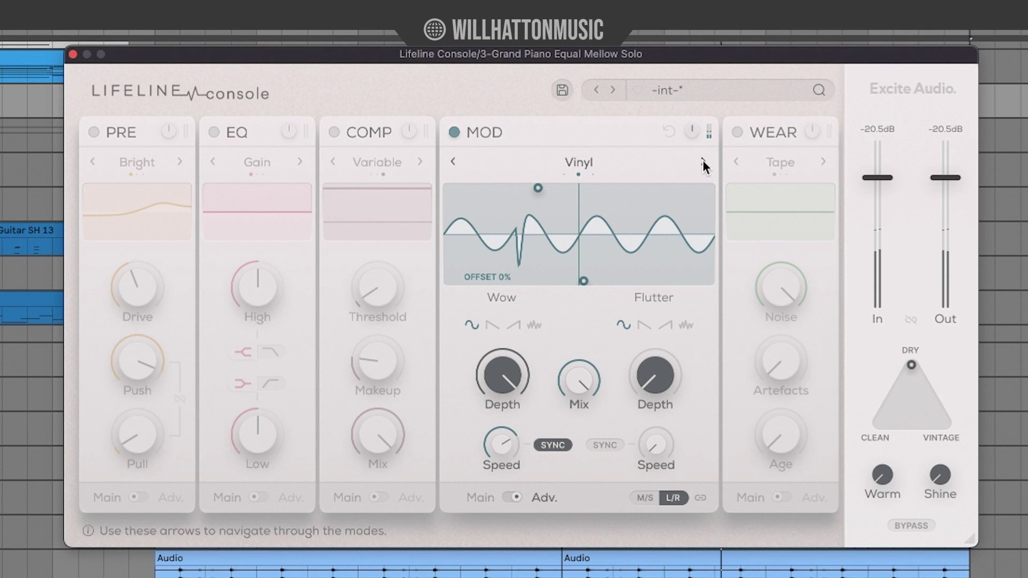
click(703, 159)
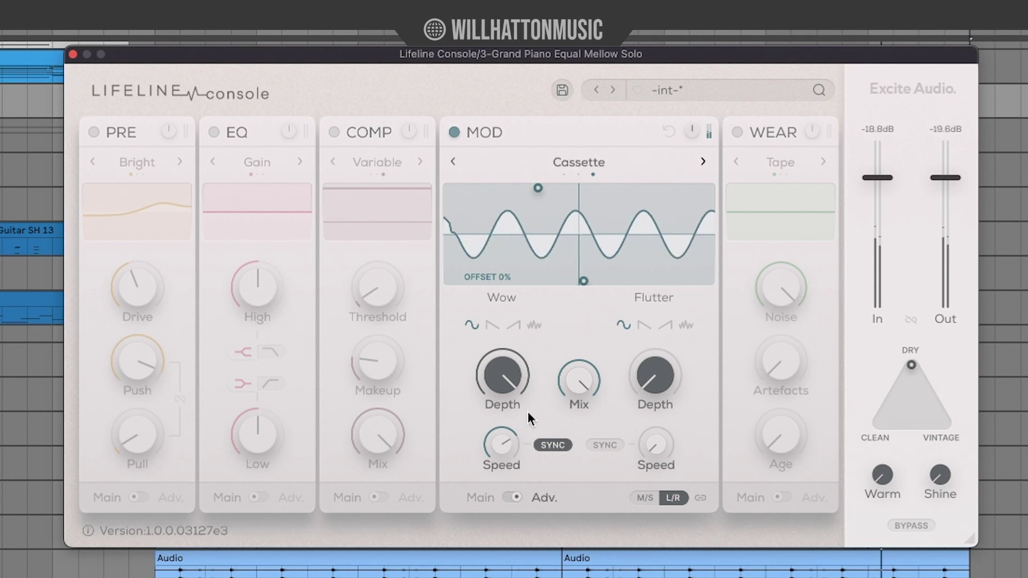
drag(509, 399, 499, 496)
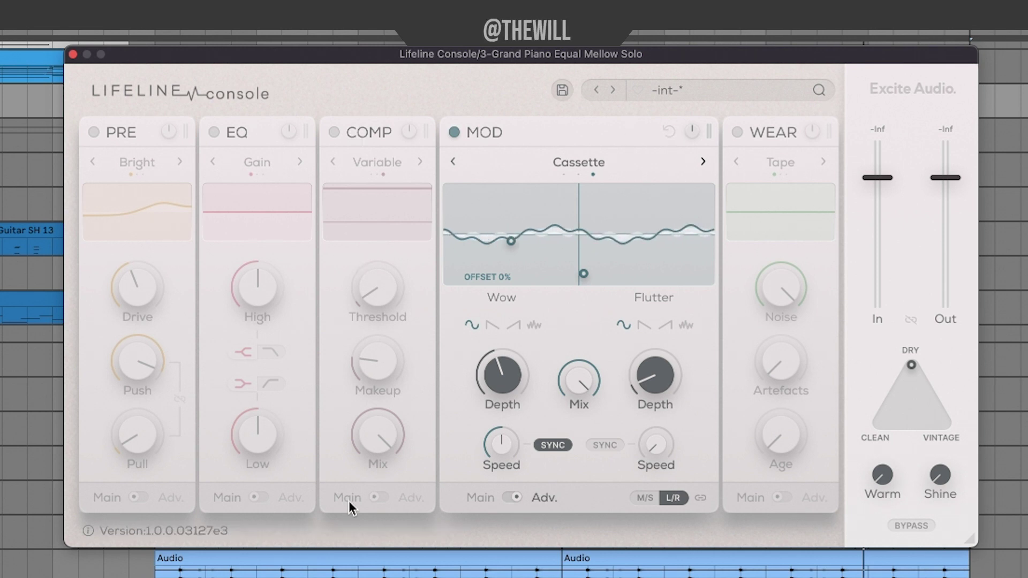
Switch COMP to Analogue mode, then reset MOD to its defaults and turn it off
click(420, 162)
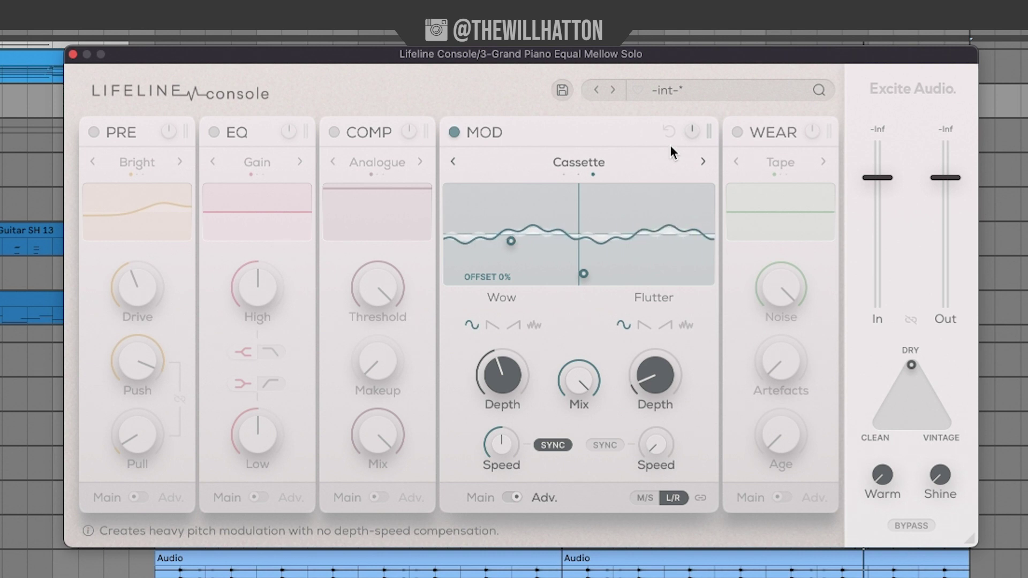
double_click(669, 133)
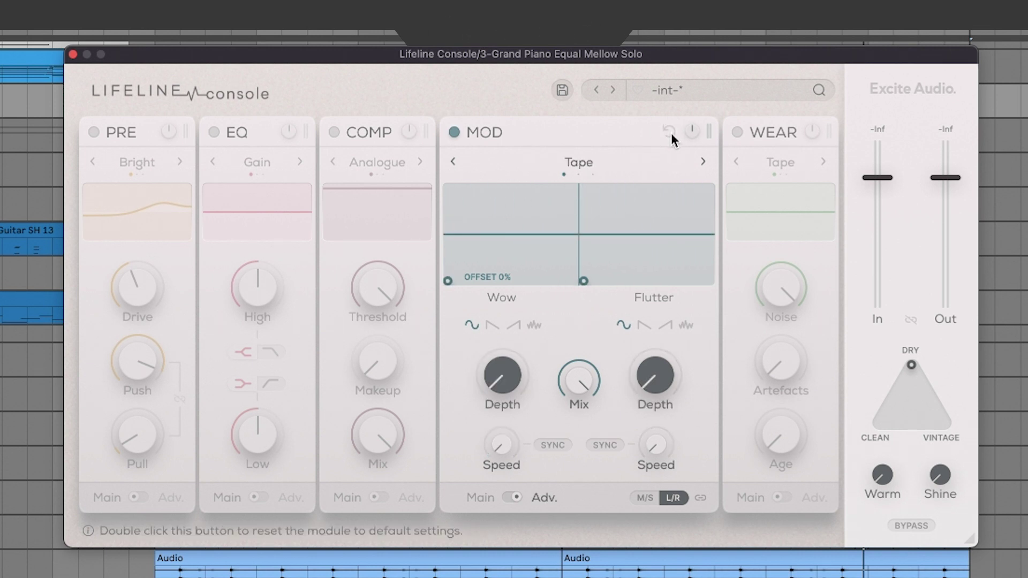
click(455, 132)
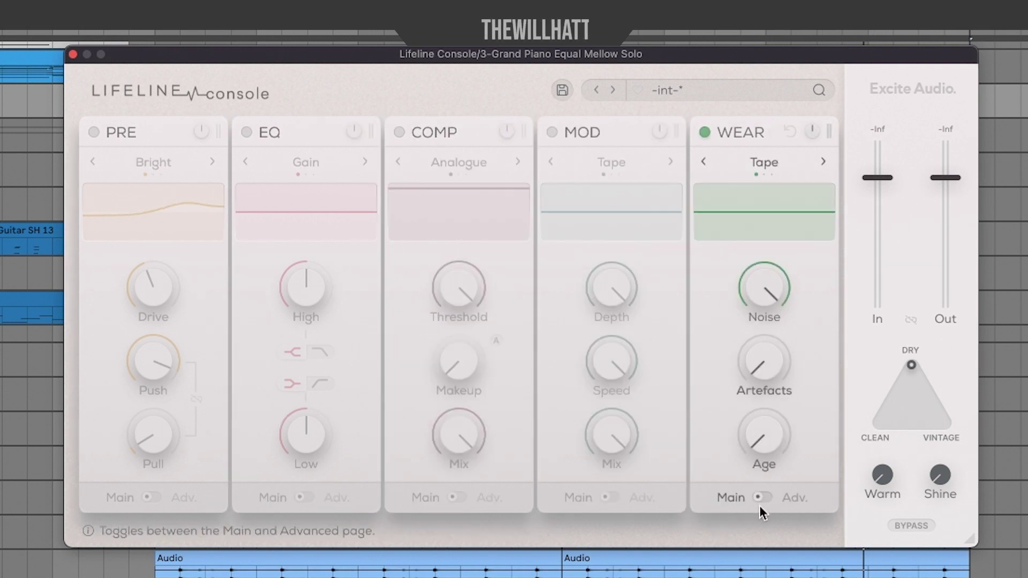
Open WEAR's advanced page and audition the AMP, HUM and DUST noise levels in turn, leaving DUST partly raised
click(762, 496)
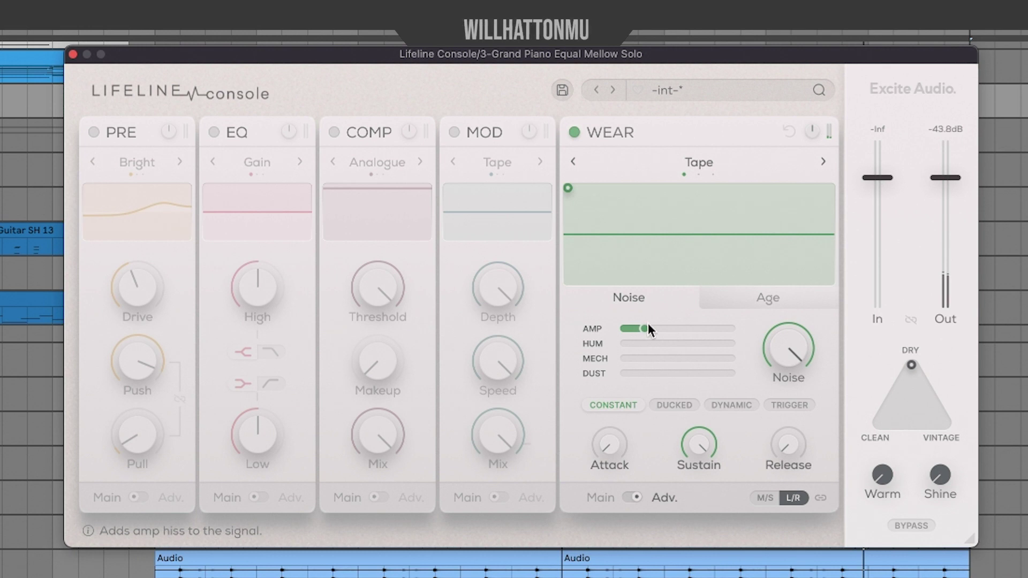
drag(648, 324, 618, 329)
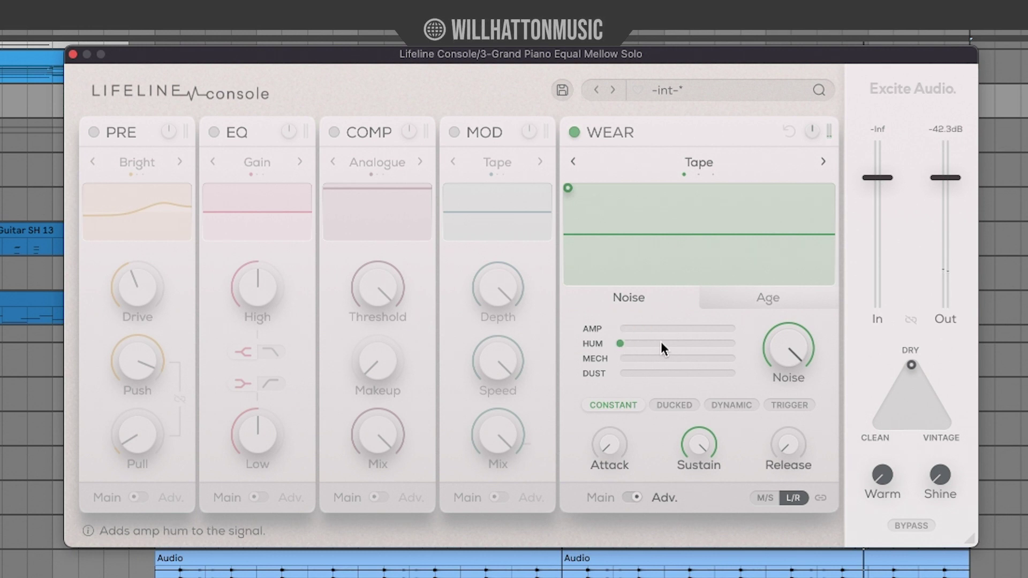
drag(659, 342, 662, 373)
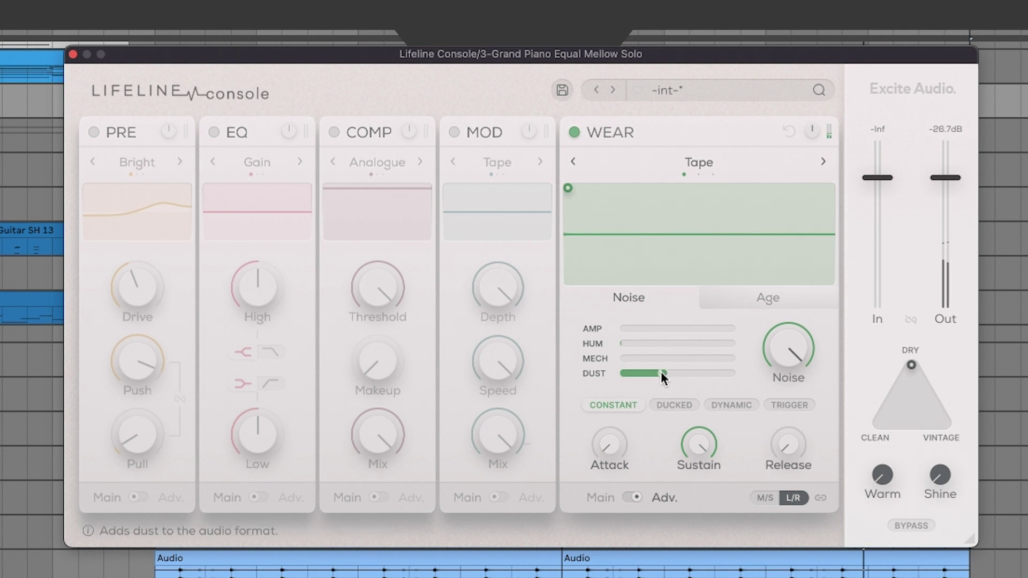
In WEAR's Age section, raise Age to 75.7%, sync the Artefacts speed, and adjust the Artefacts and Dropouts gains
click(750, 292)
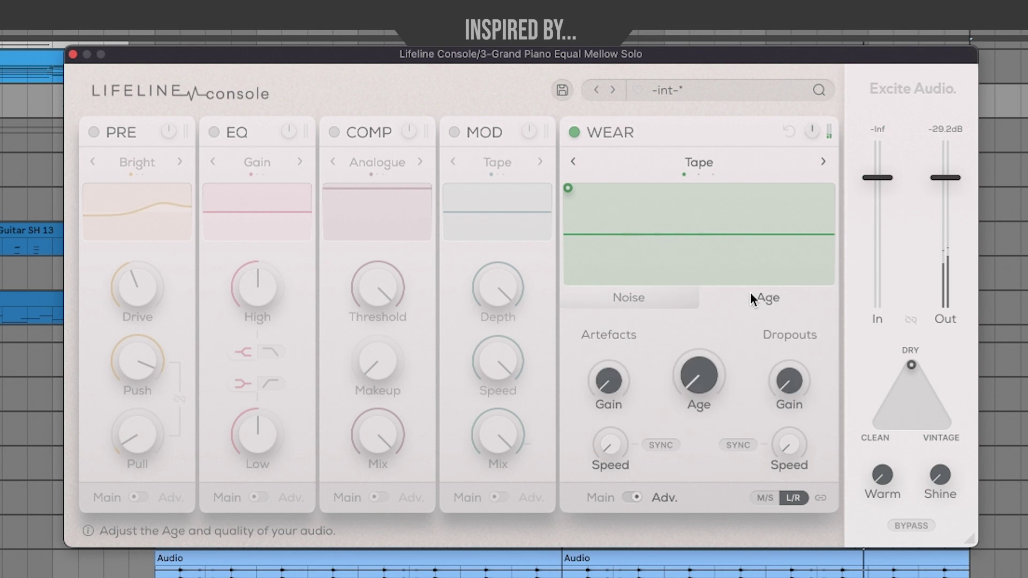
drag(702, 367, 630, 387)
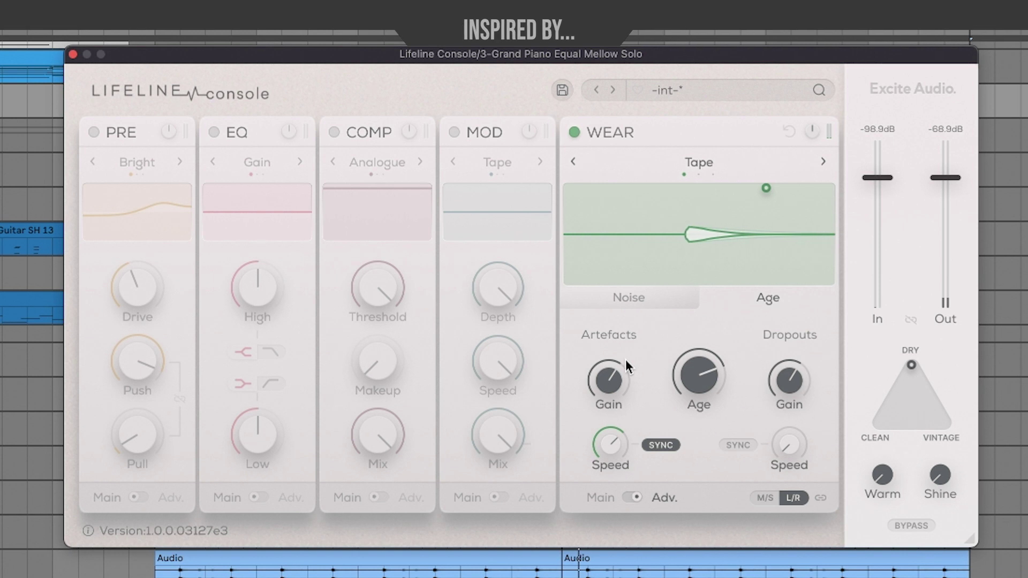
mouse_move(616, 393)
drag(617, 394, 615, 419)
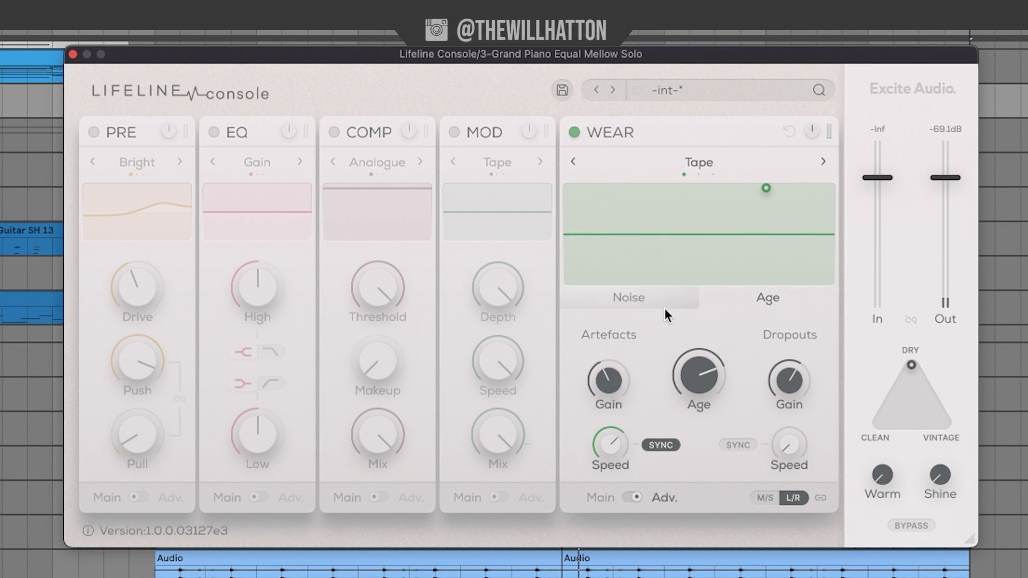
Revisit WEAR's noise settings, then return to Age and set the Artefacts and Dropouts gains to maximum with a faster Dropouts speed
mouse_move(615, 453)
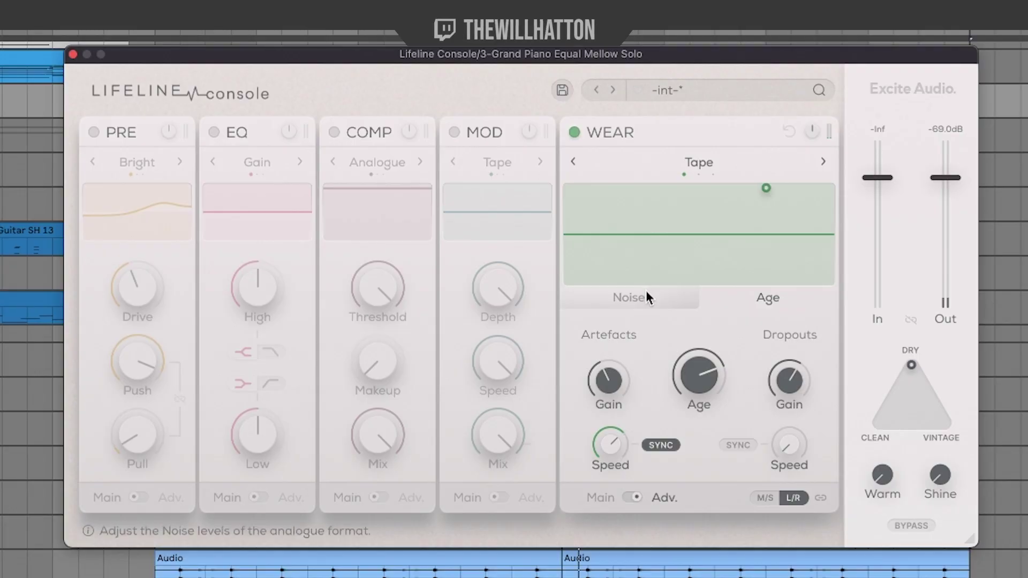
click(645, 292)
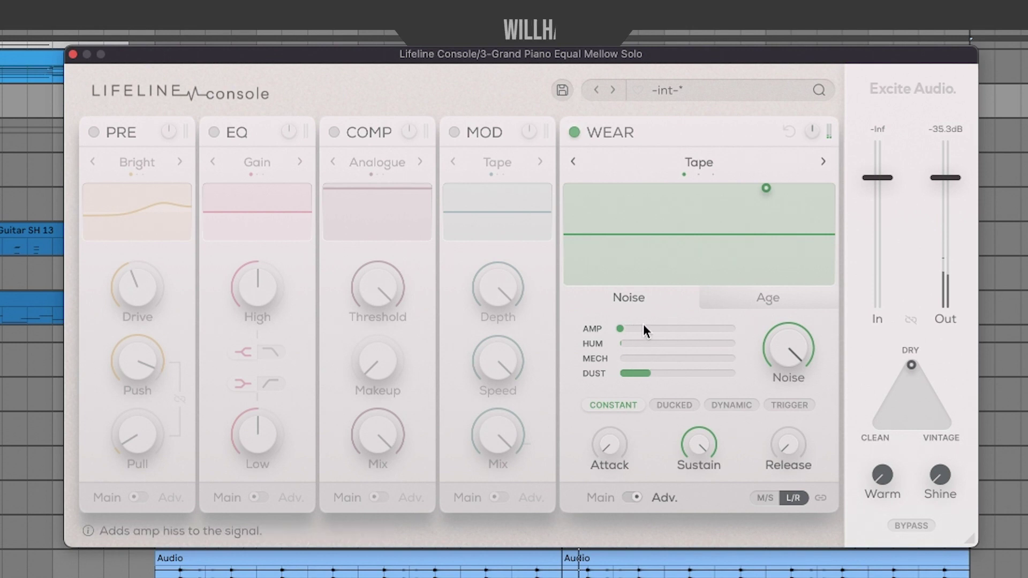
click(755, 294)
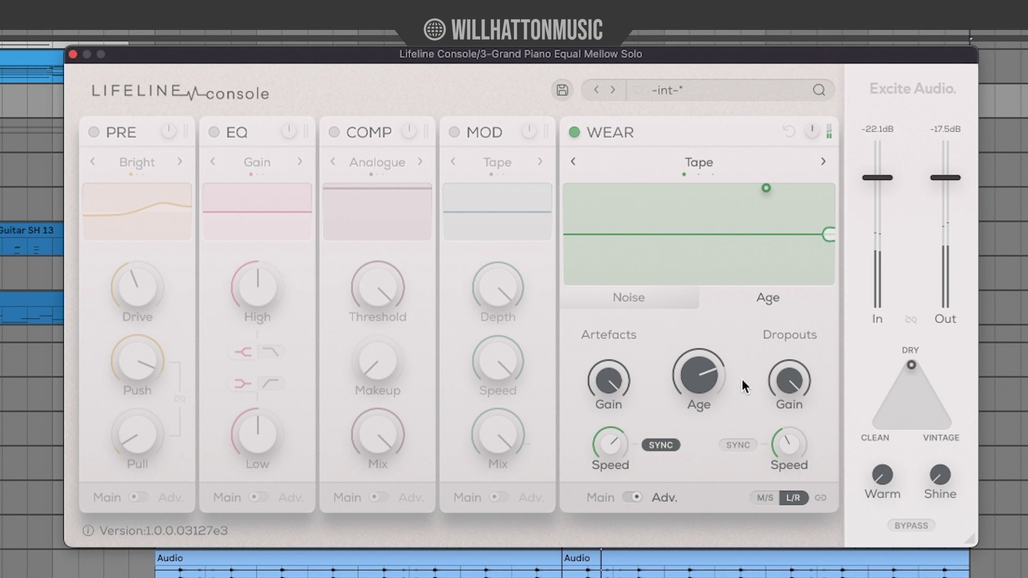
Lower WEAR's synced Artefacts speed, then reduce the overall Noise to about half with some AMP and HUM added
mouse_move(721, 403)
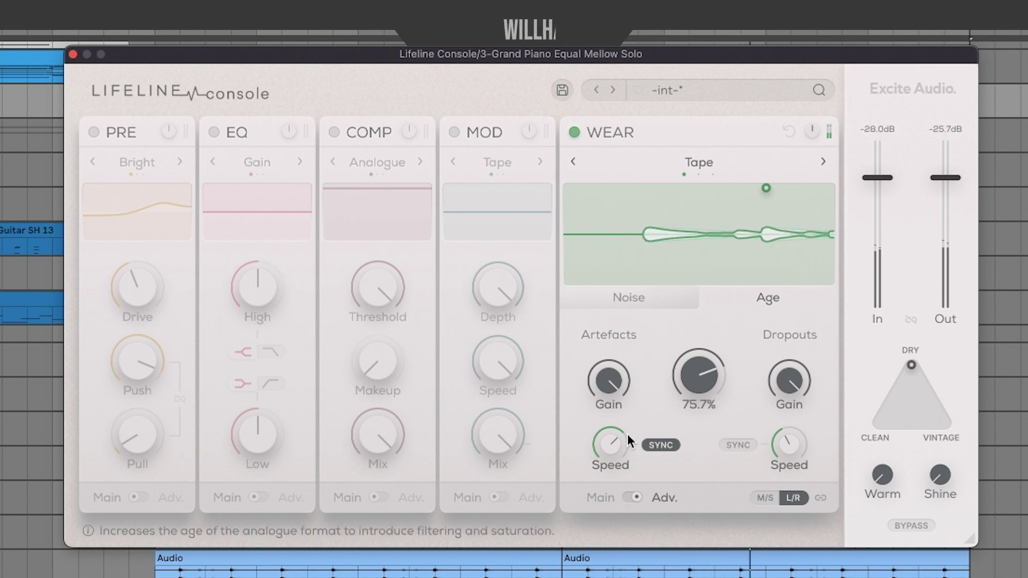
mouse_move(612, 438)
drag(614, 440, 612, 505)
drag(615, 448, 615, 479)
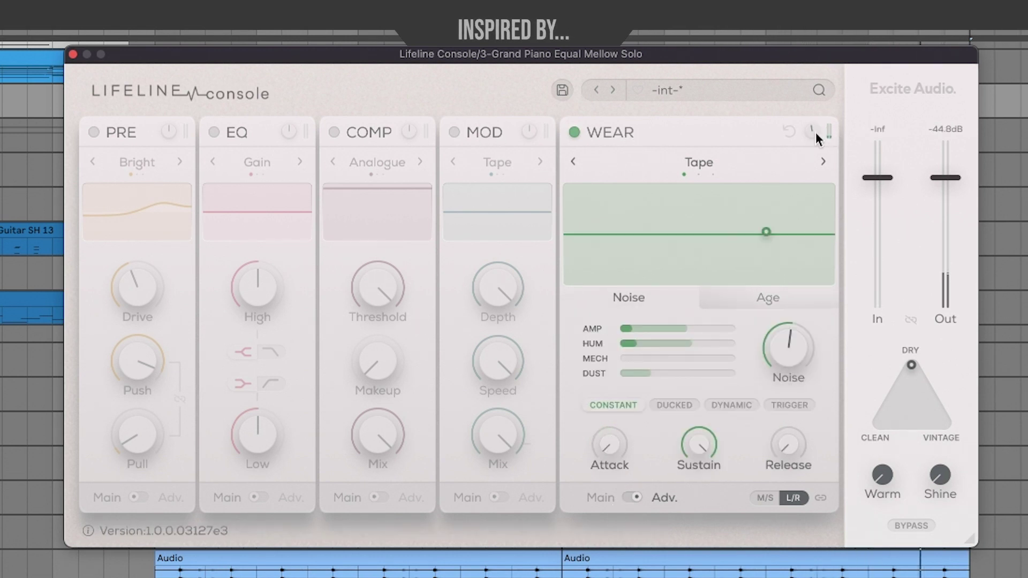
Adjust WEAR's output gain and turn the module off, then move the console blend from Vintage towards Clean
drag(813, 130, 814, 97)
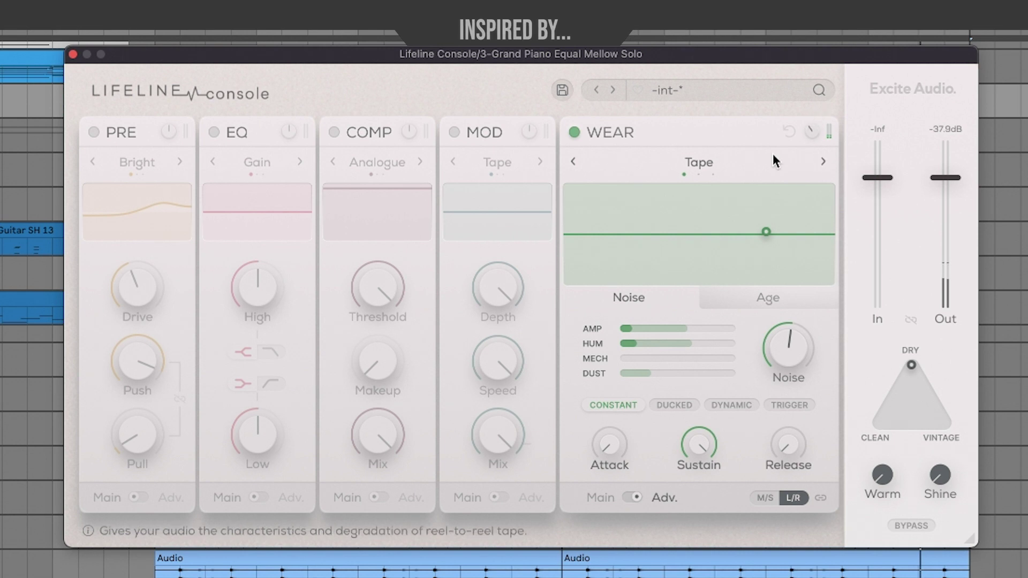
click(575, 131)
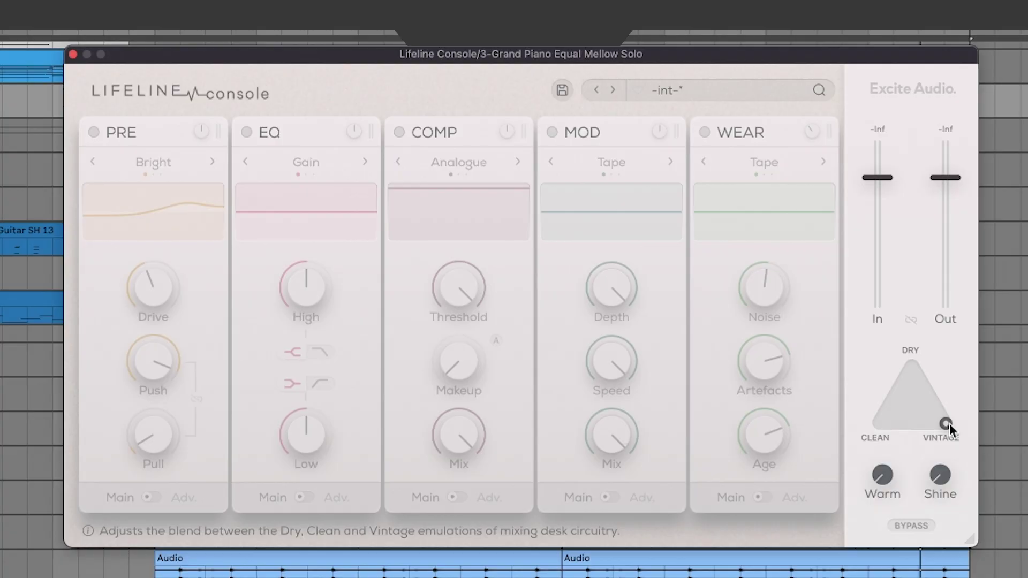
drag(950, 425, 871, 423)
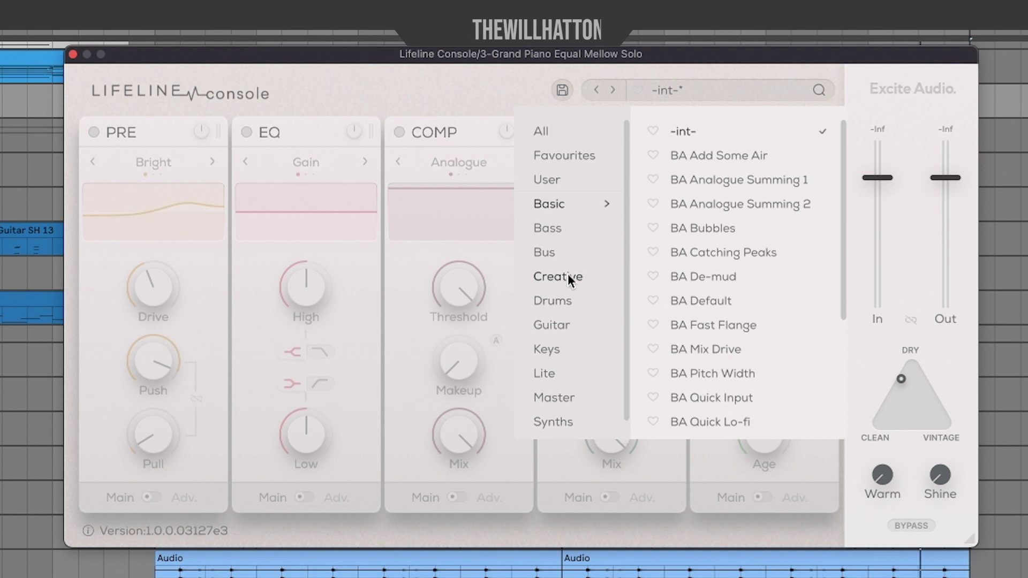
Load the Keys preset KEY Analogue EP and audition the following presets up to KEY Colourful EP during playback
click(562, 352)
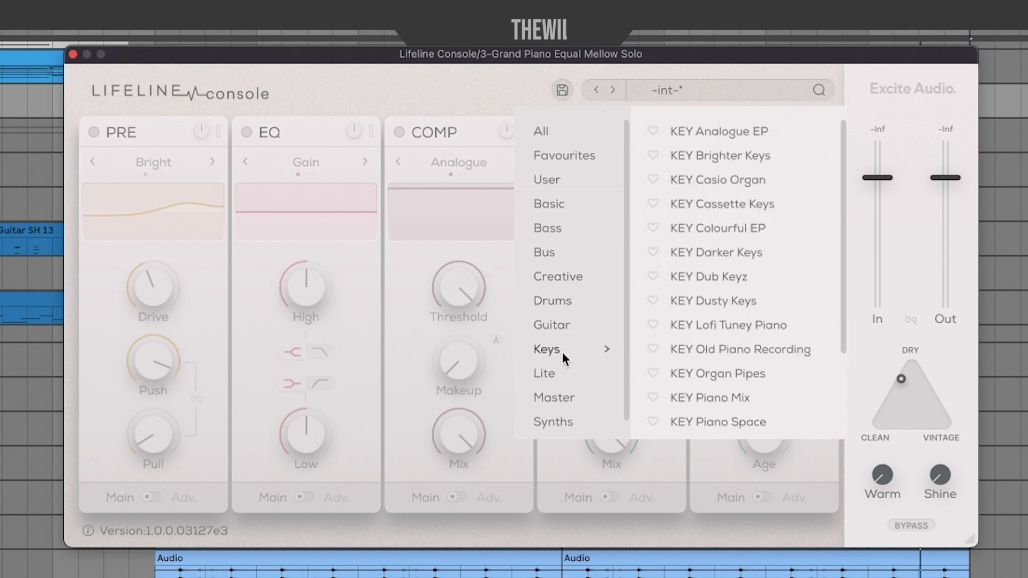
click(739, 128)
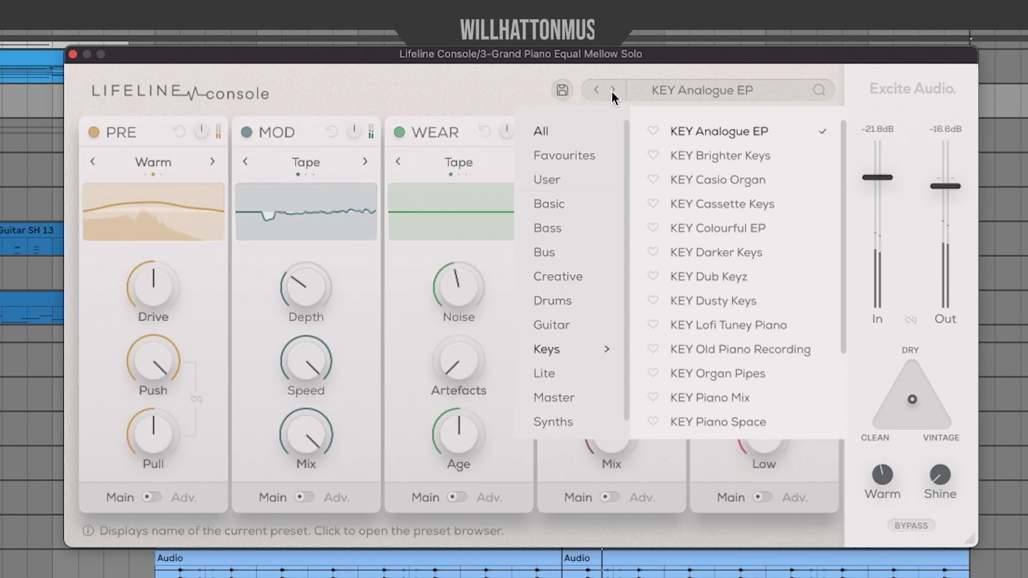
click(612, 89)
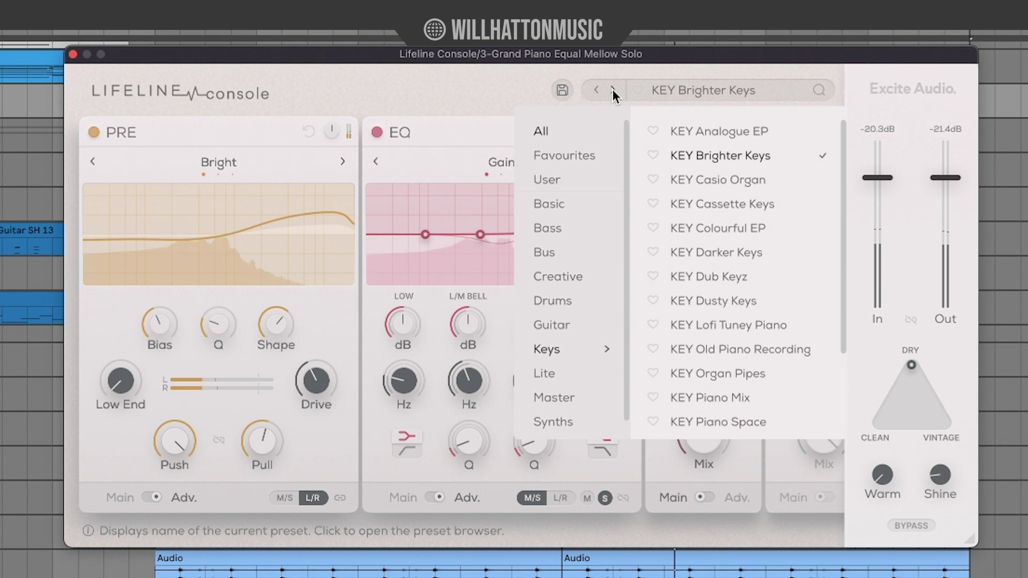
click(612, 89)
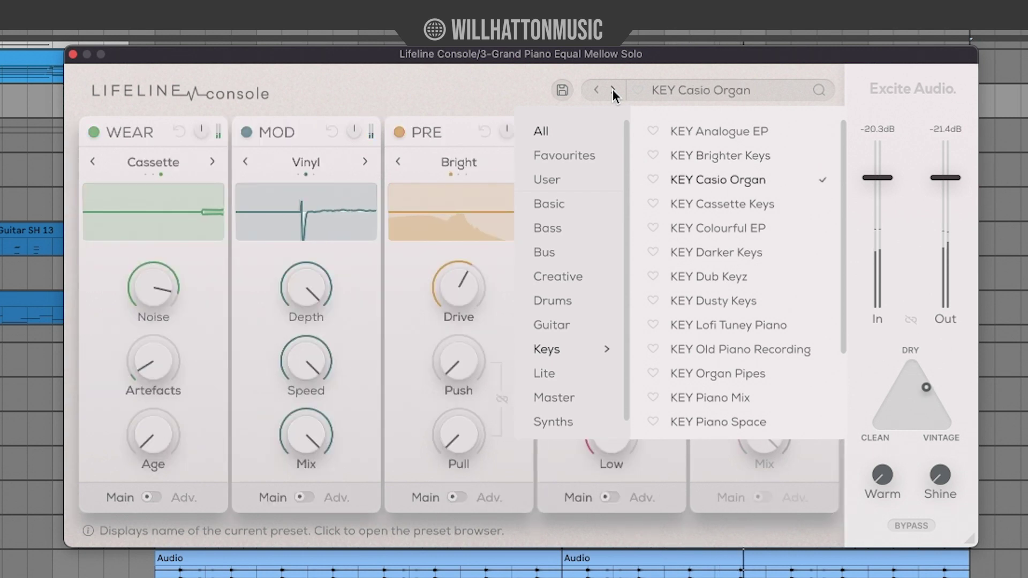
click(613, 89)
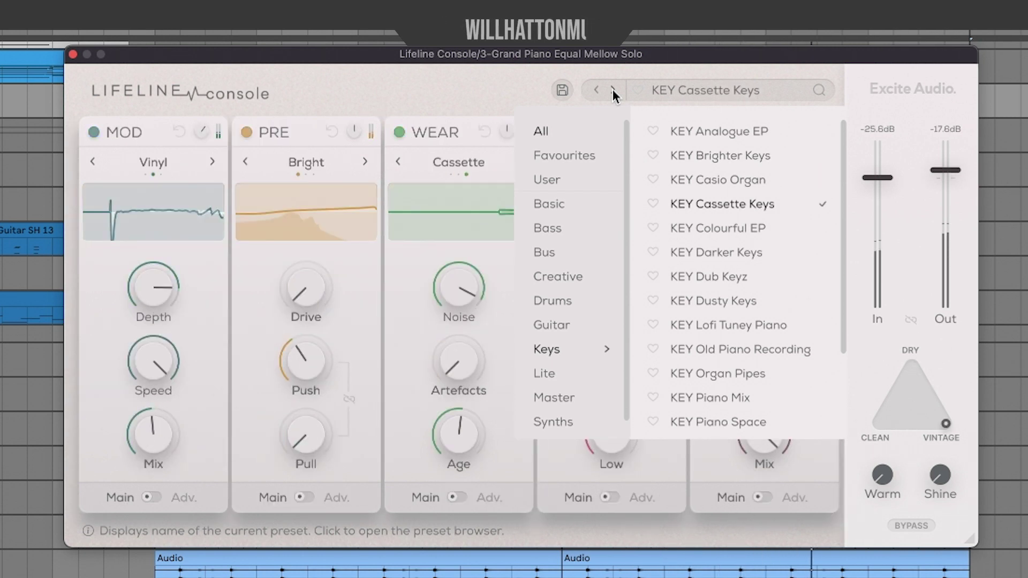
click(612, 89)
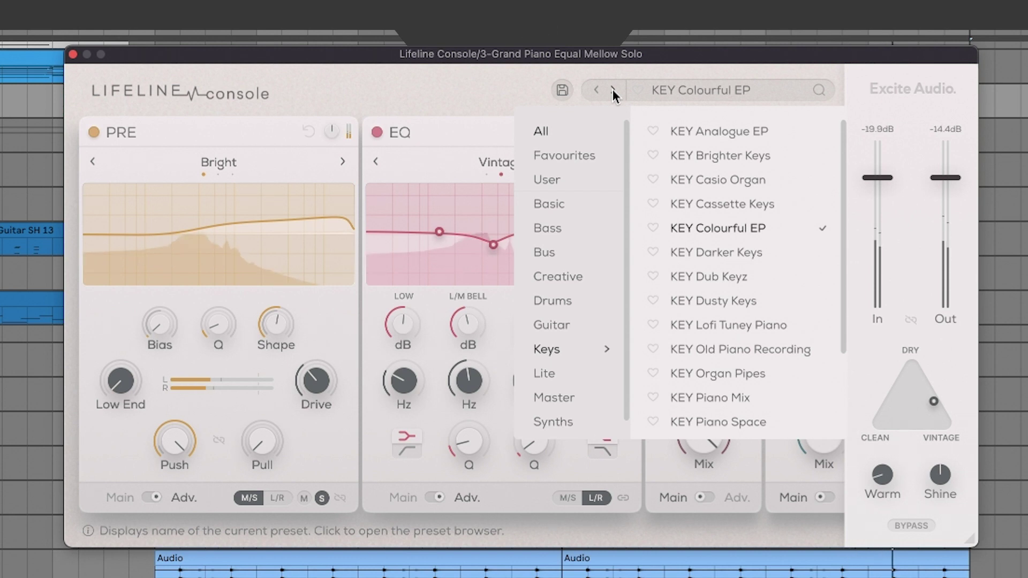
Close the preset browser and move the desk blend fully to Vintage
click(685, 91)
click(932, 403)
mouse_move(943, 427)
mouse_down()
mouse_move(892, 427)
mouse_move(918, 372)
mouse_move(940, 410)
mouse_up()
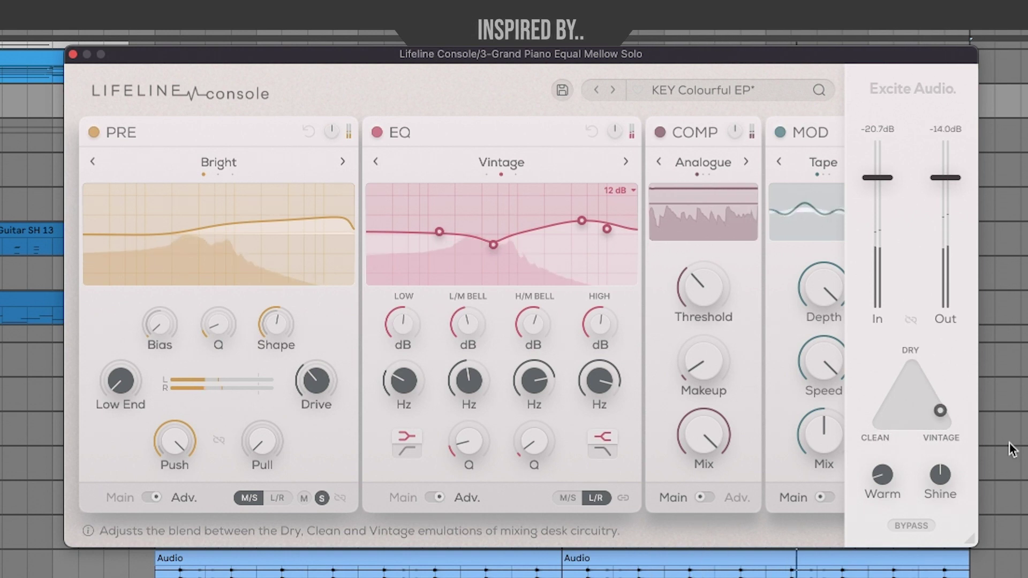
Set the desk's Shine to about 83.5 and raise its Warm amount
mouse_move(856, 484)
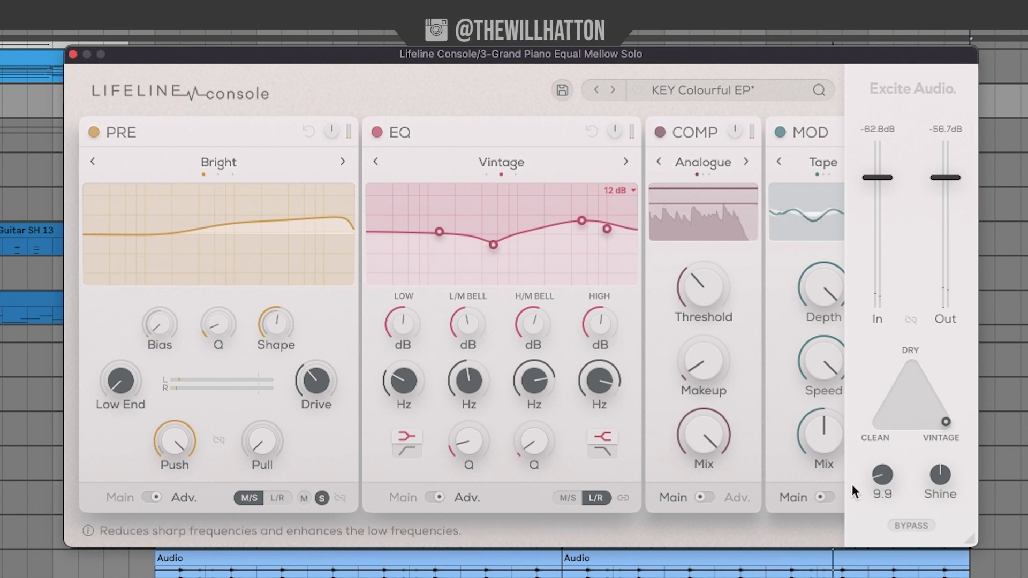
mouse_move(941, 470)
drag(939, 474, 938, 569)
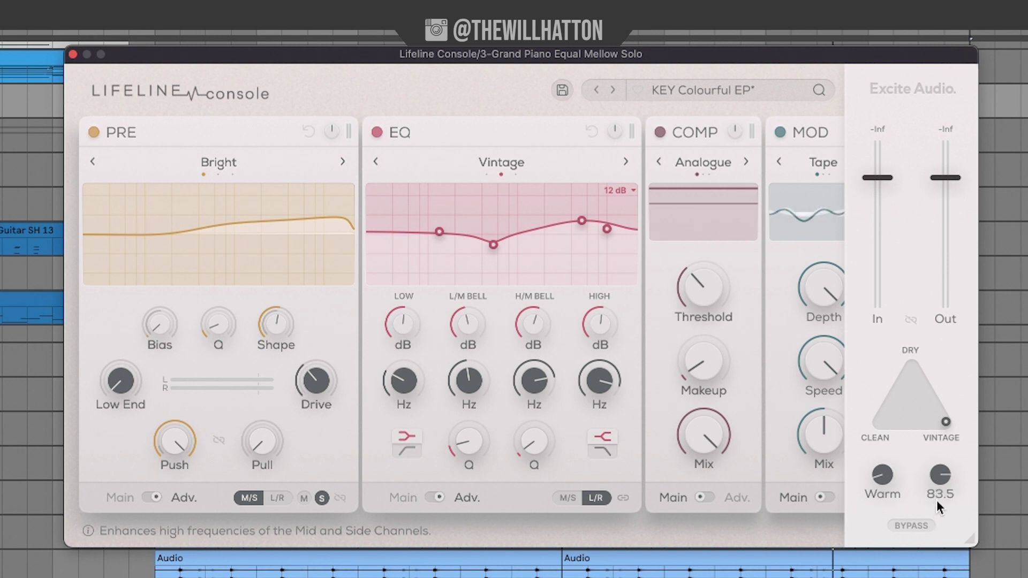
drag(936, 500, 936, 501)
mouse_move(884, 480)
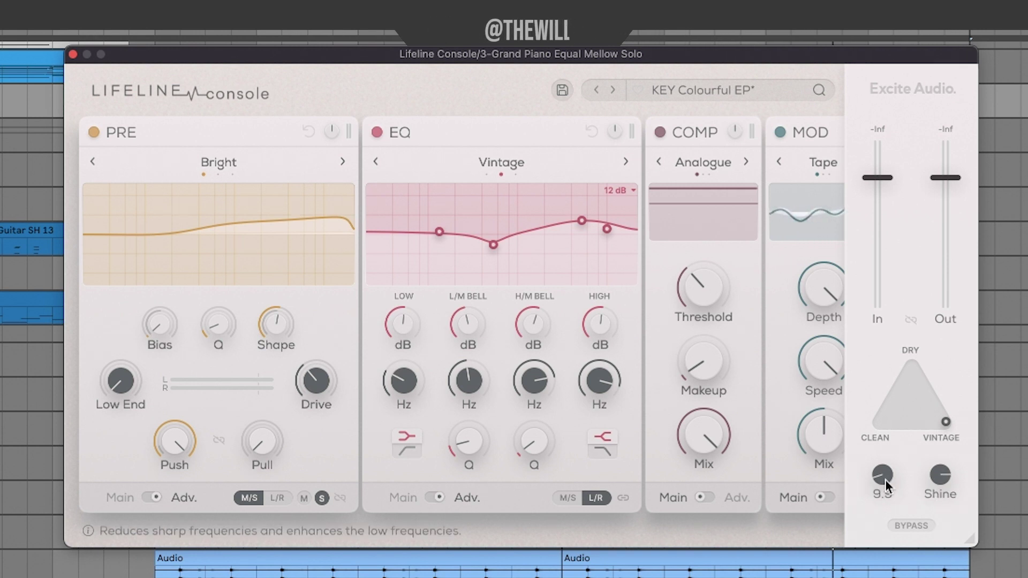
drag(882, 478, 886, 439)
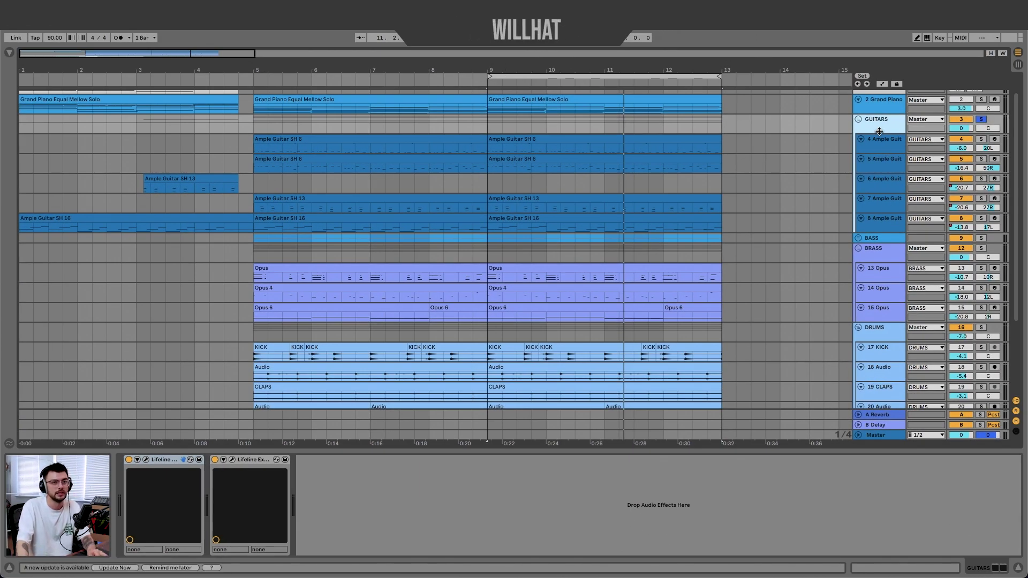
Check the device chains on the Grand Piano and BRASS tracks, then open Lifeline Expanse on the GUITARS group
click(868, 110)
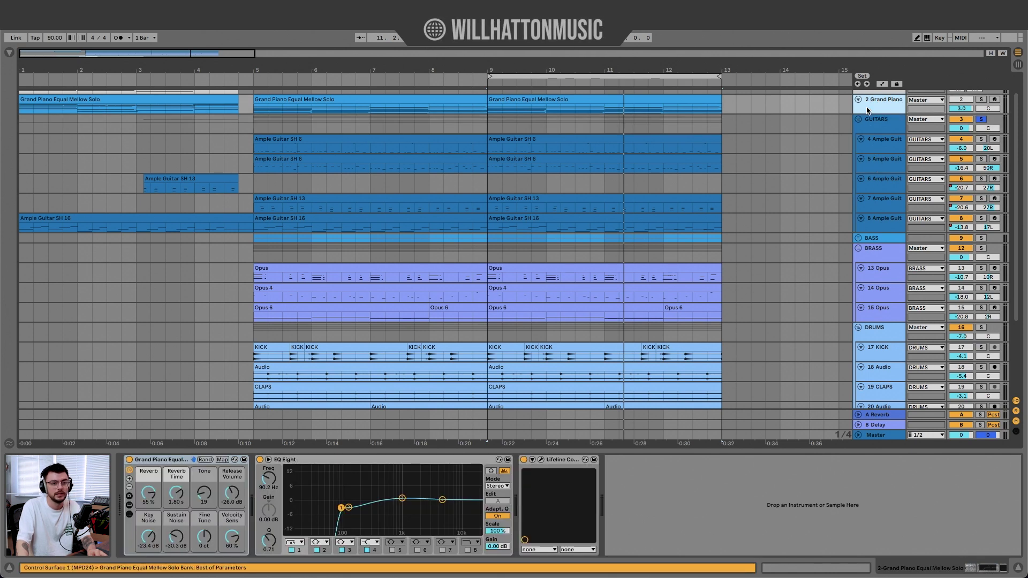
click(878, 262)
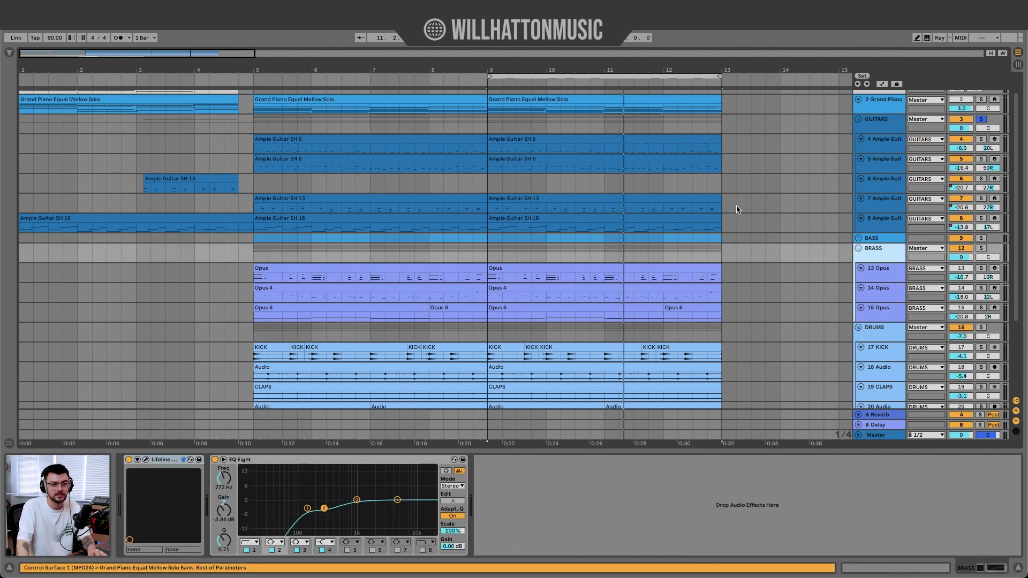
scroll(829, 302, down, 5)
click(874, 221)
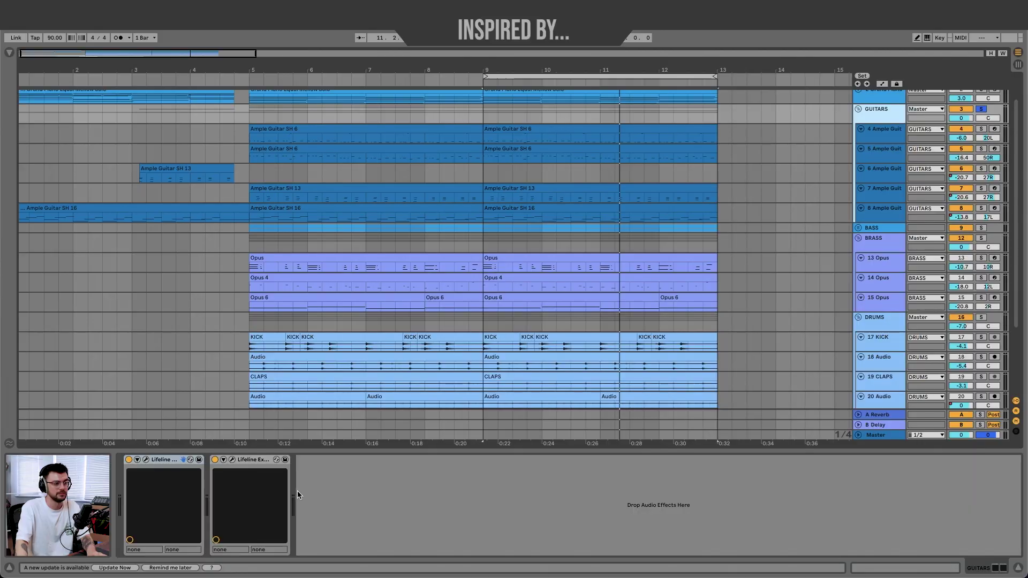
click(233, 459)
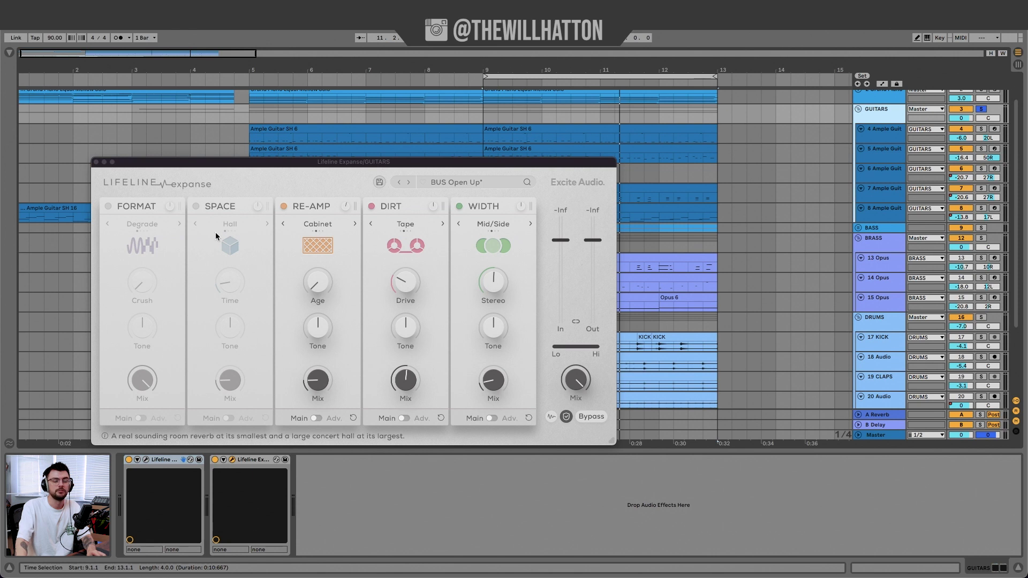
Cycle Expanse's RE-AMP module from Cabinet through Device to the Vintage mode
click(364, 243)
click(355, 226)
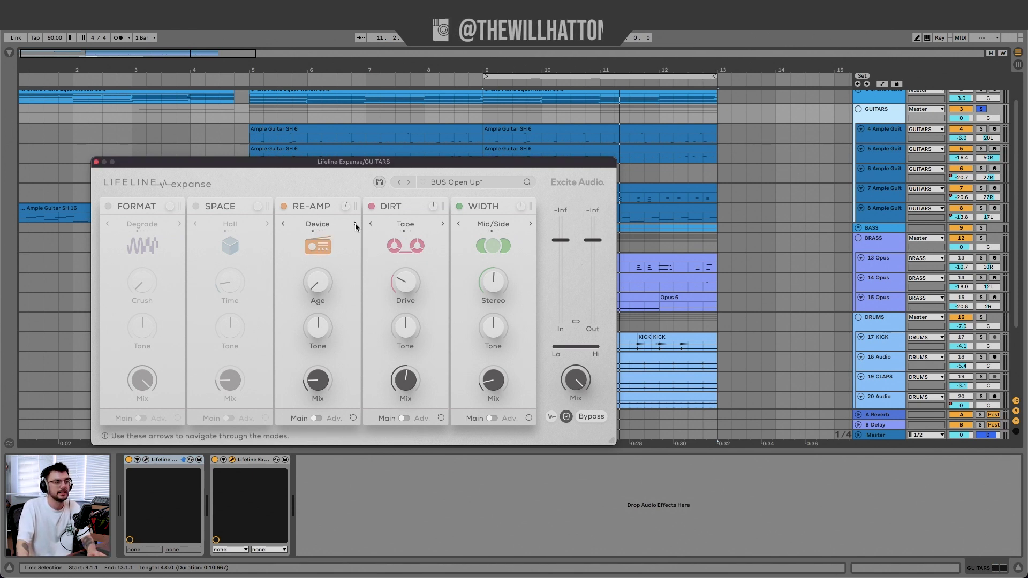
click(355, 226)
click(356, 227)
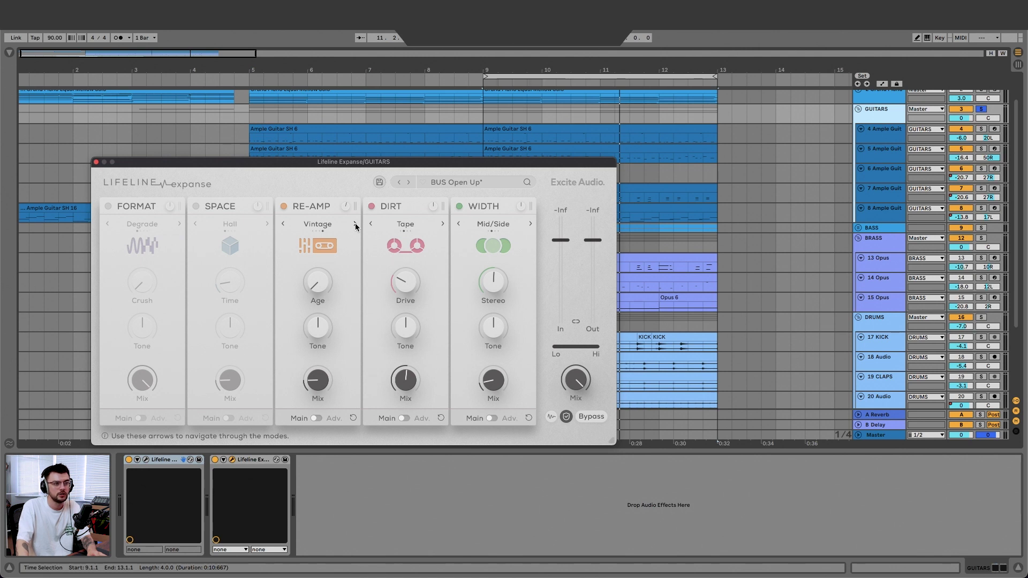
Cycle the DIRT module through Rectify to Tube, and the WIDTH module through Detune to Mono
click(442, 224)
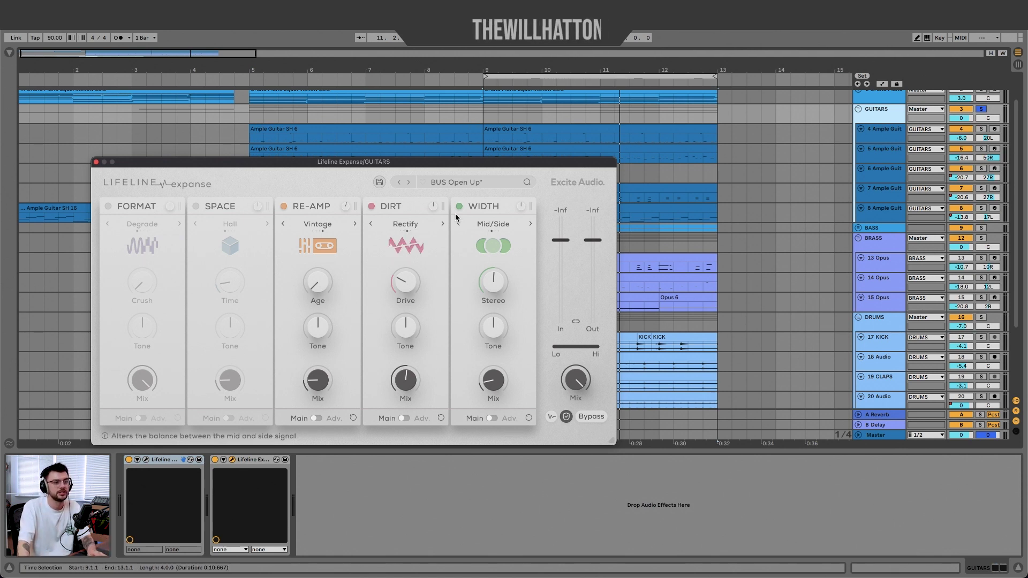
click(442, 225)
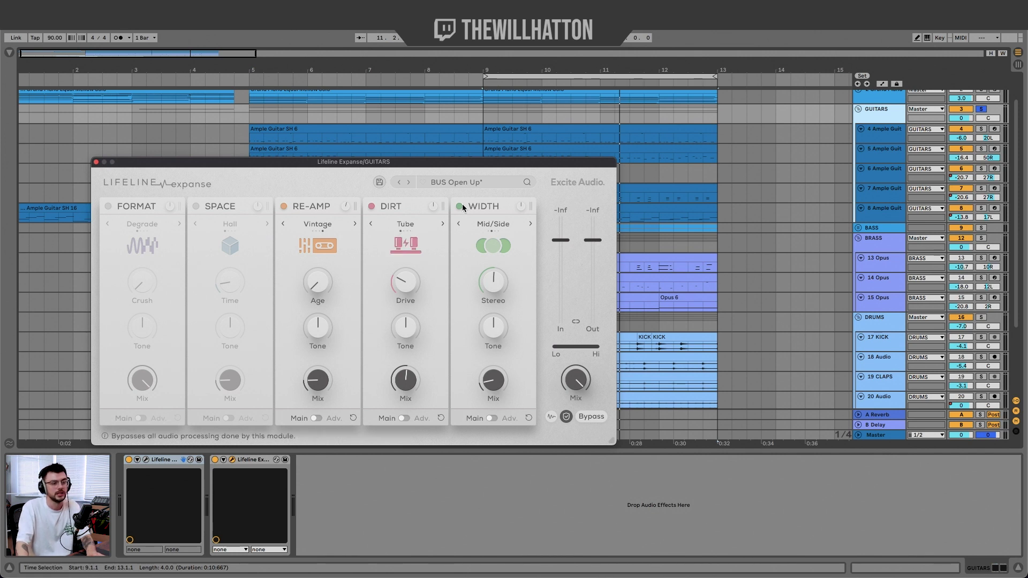
click(530, 224)
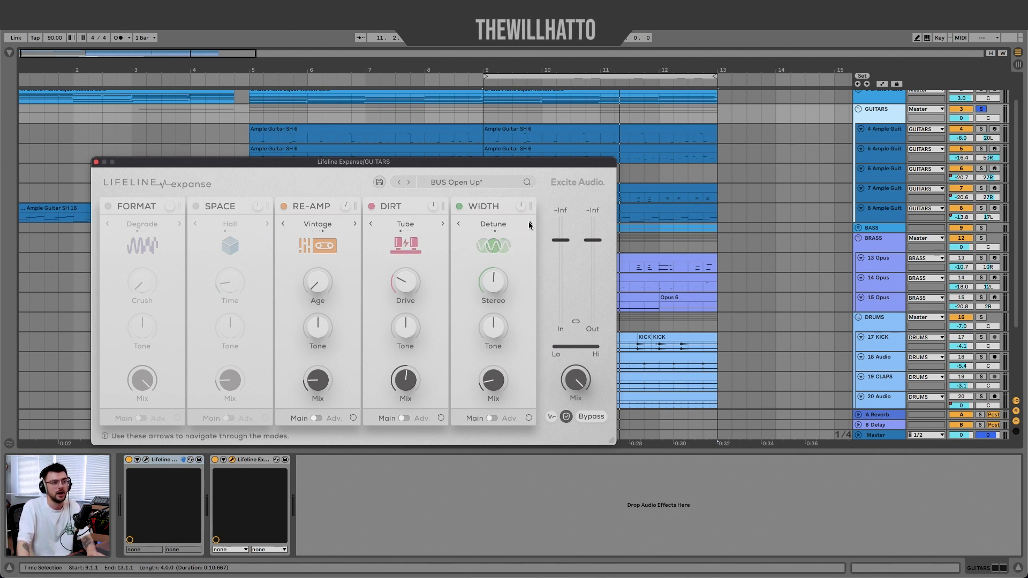
click(529, 224)
click(529, 225)
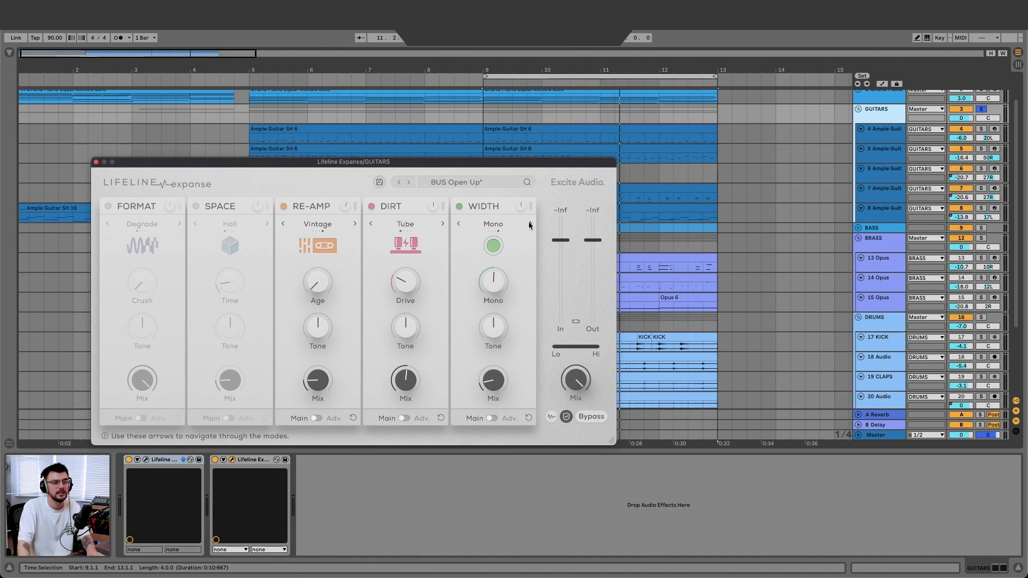